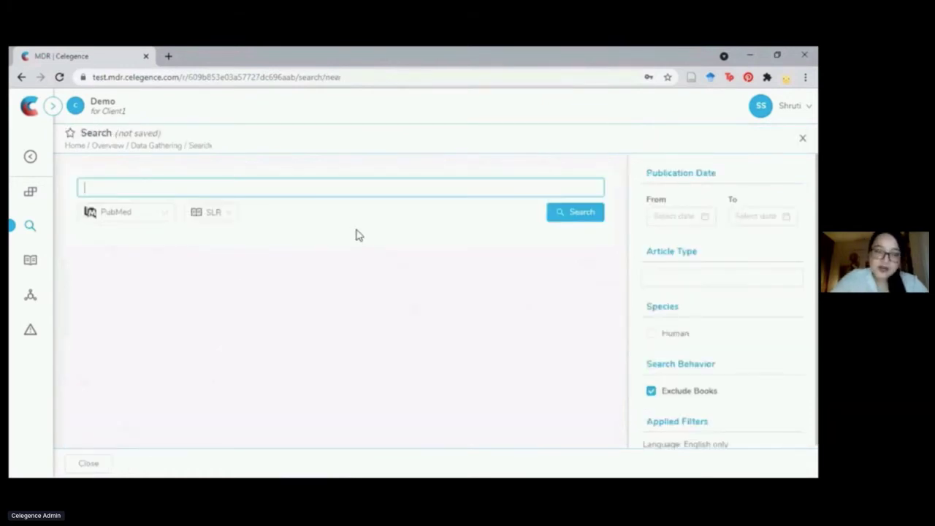
Step: Look through the available source databases and the literature review types for the new search
click(162, 218)
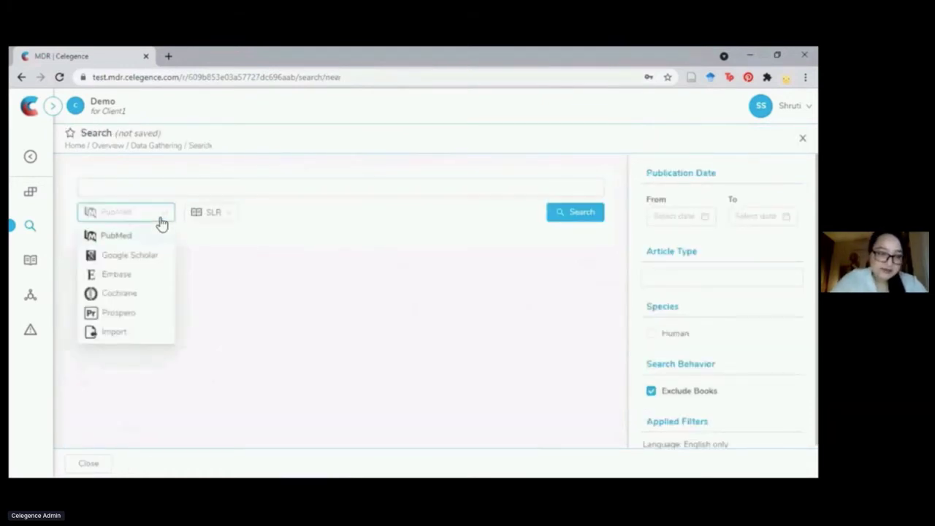
click(414, 234)
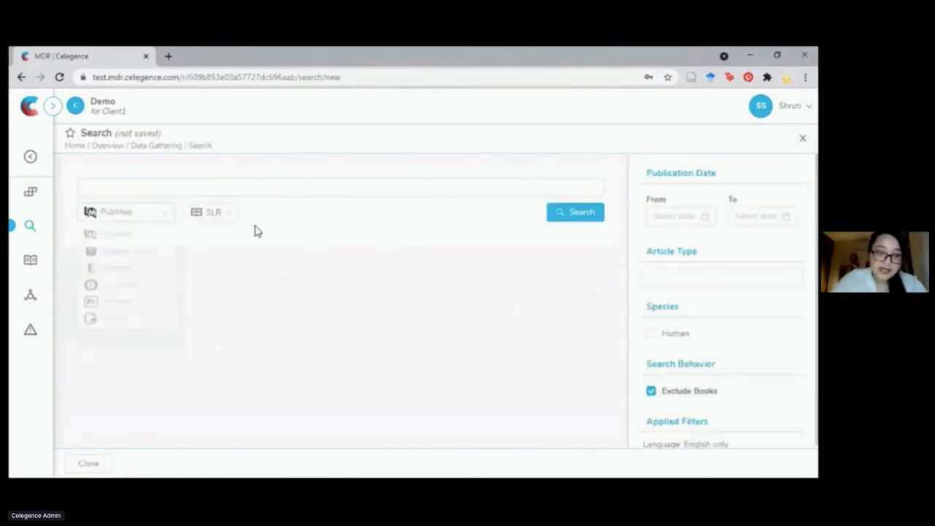
click(219, 218)
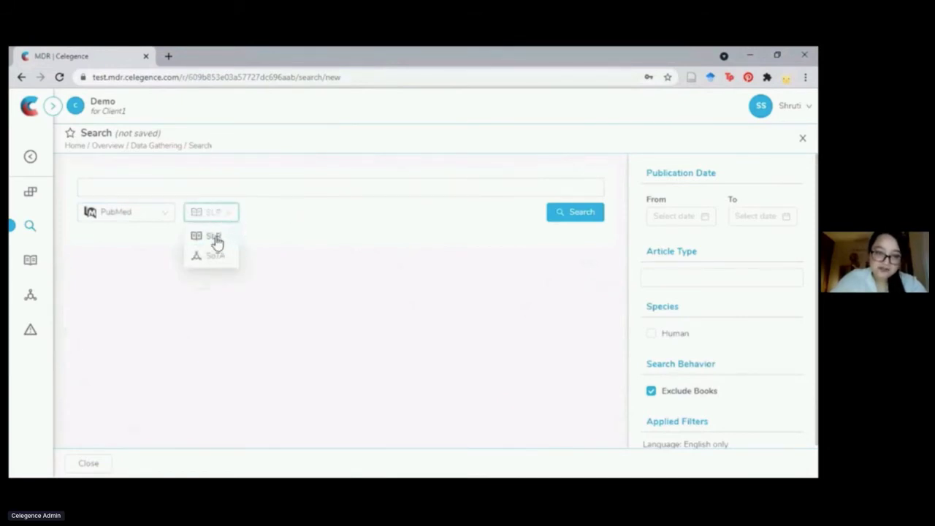
click(236, 229)
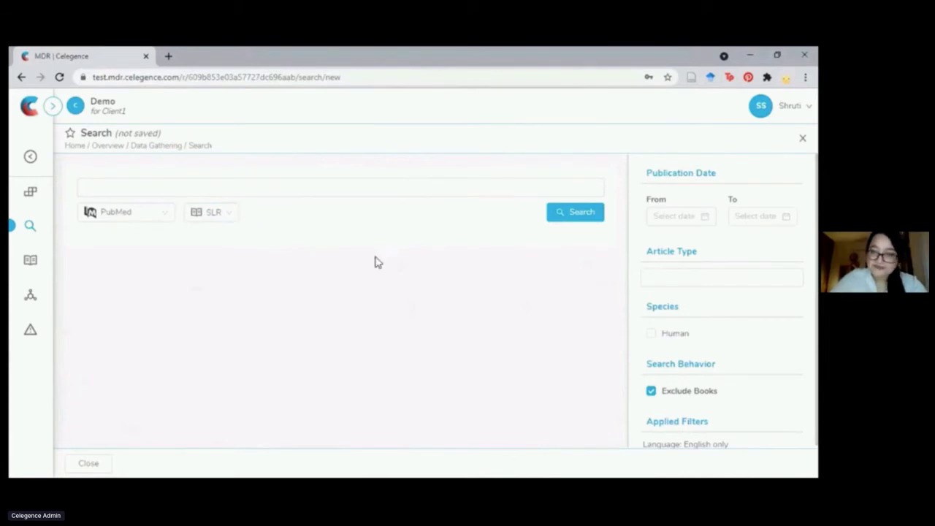
Step: Enter the query ("computed tomography" OR CT) AND ("Left atrial appendage closure" OR LAAC), with publication dates from 2020-05-01 to 2021-05-01
click(259, 187)
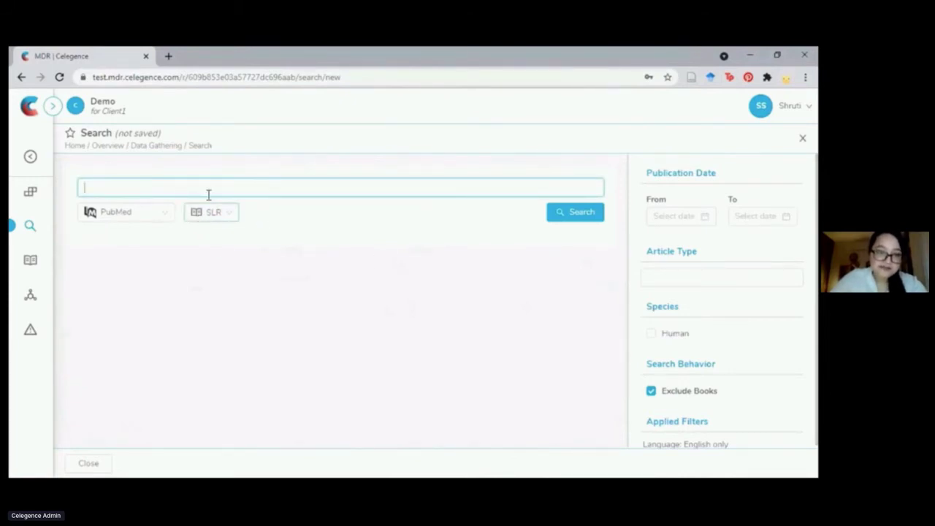
text(("computed tomography" OR CT) AND ("Left atrial appendage closure" OR LAAC))
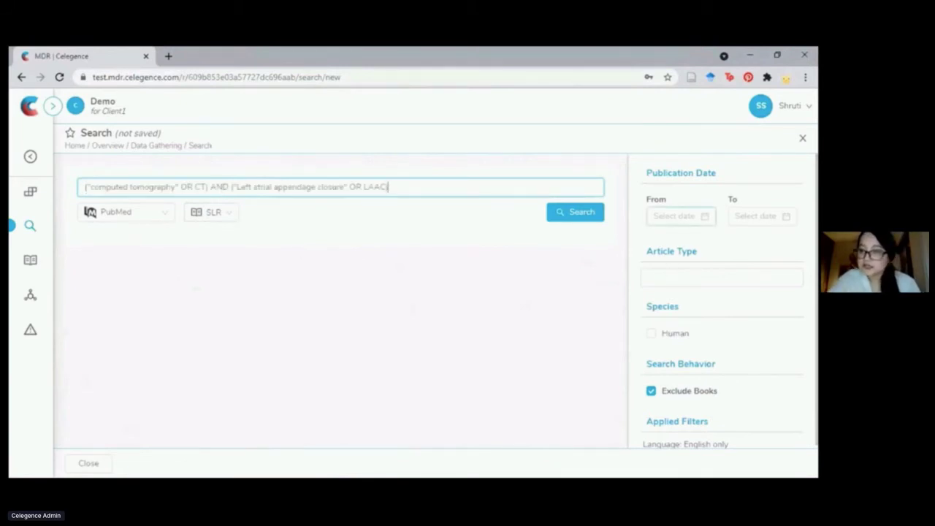
click(680, 216)
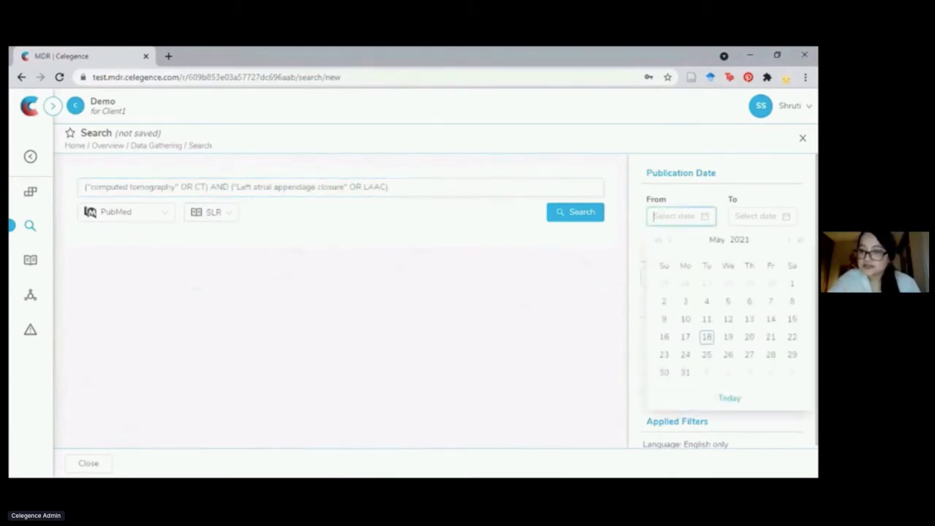
click(659, 243)
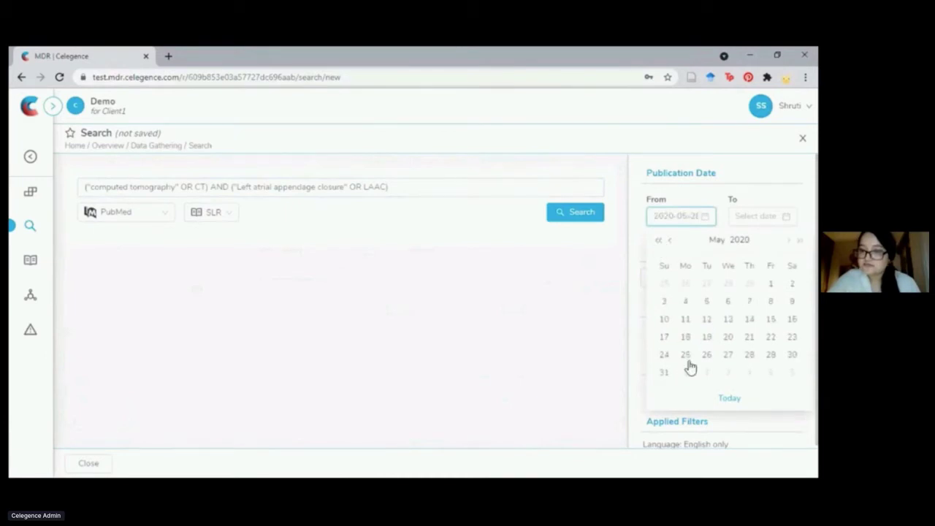
click(770, 284)
click(756, 216)
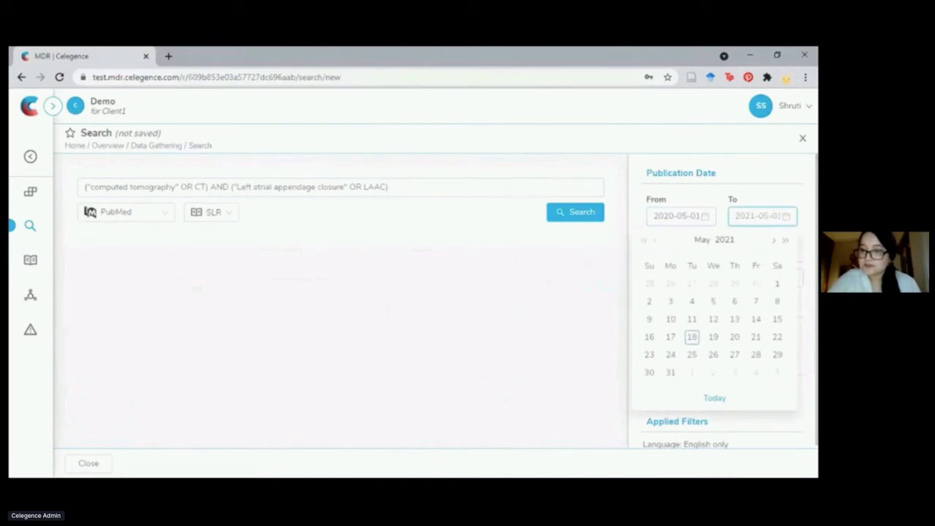
click(777, 283)
Step: Look through the article type options, leave that filter empty, and run the PubMed search
click(722, 277)
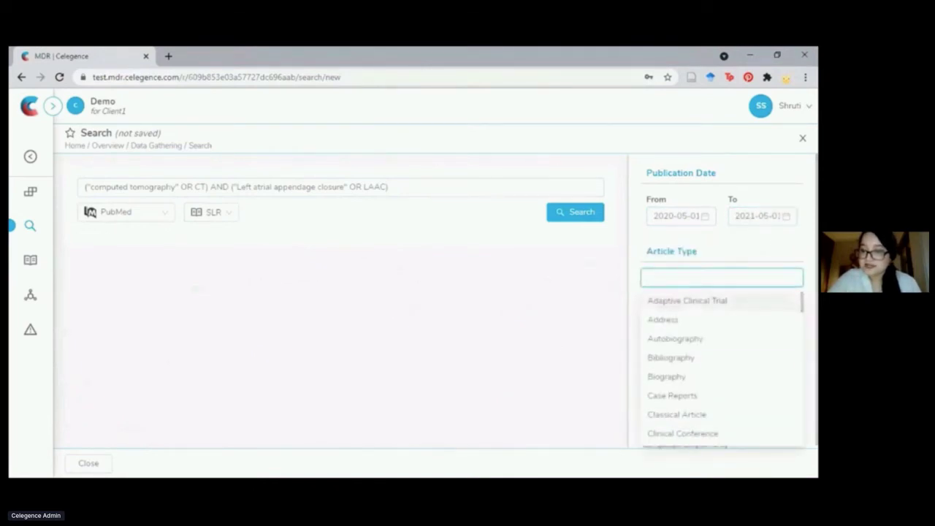
scroll(723, 366, down, 10)
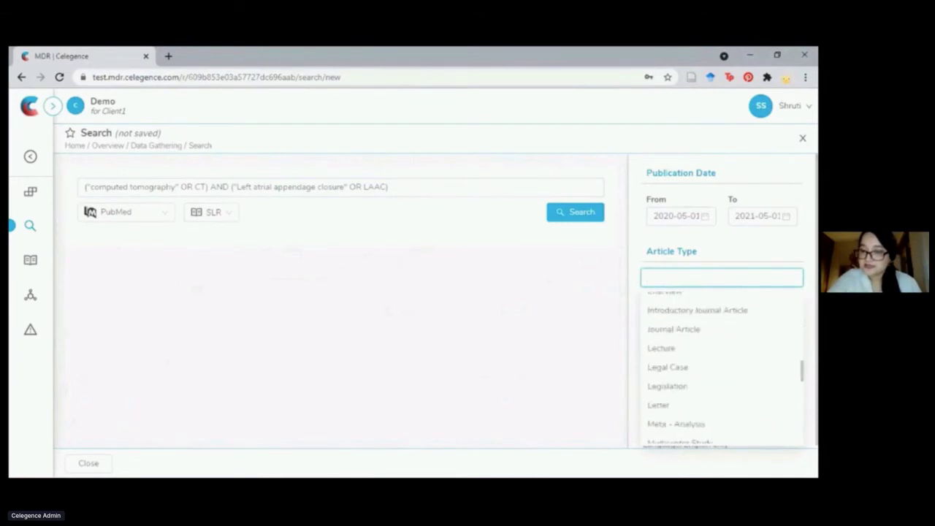
scroll(723, 366, up, 10)
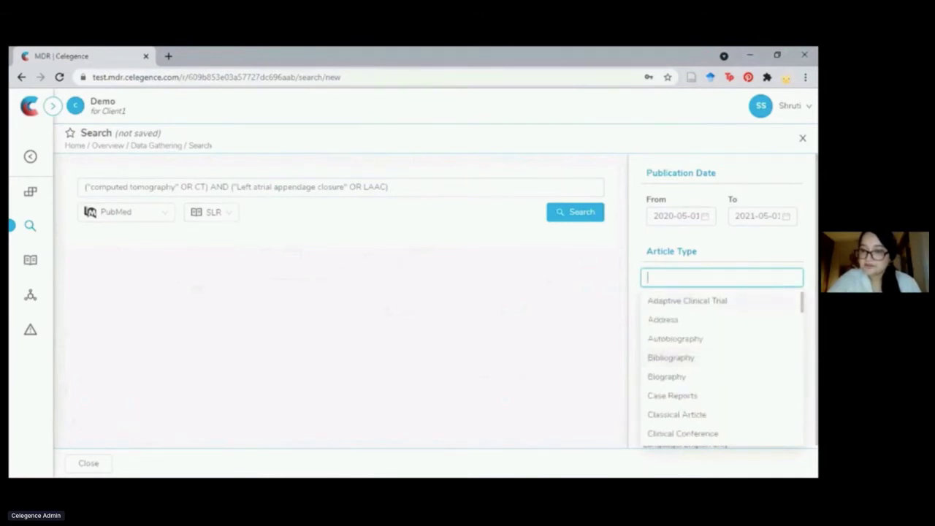
key(Escape)
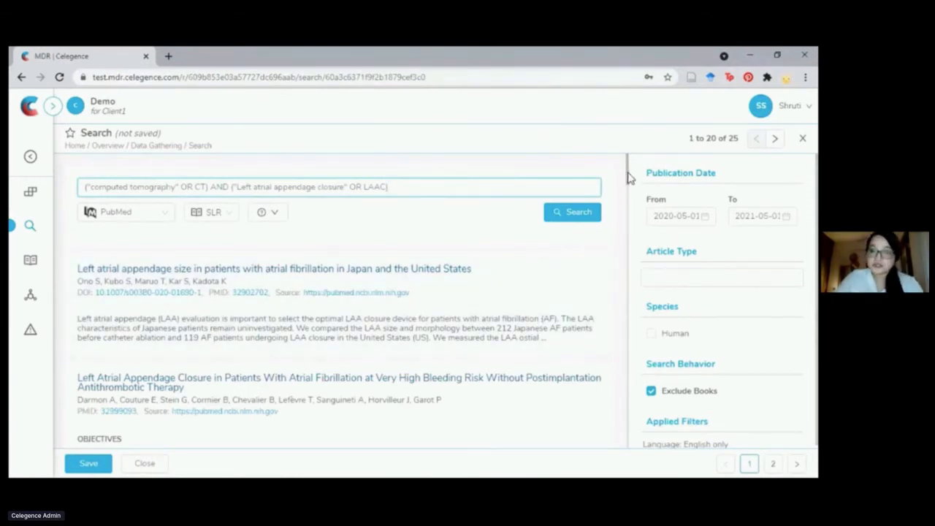
Step: Skim the list of articles found and save the search
scroll(624, 256, down, 10)
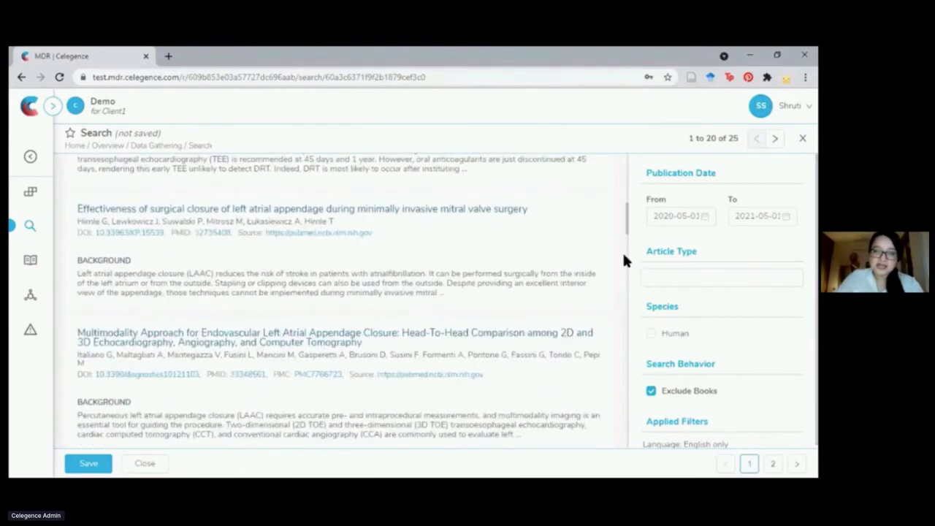
scroll(626, 242, up, 10)
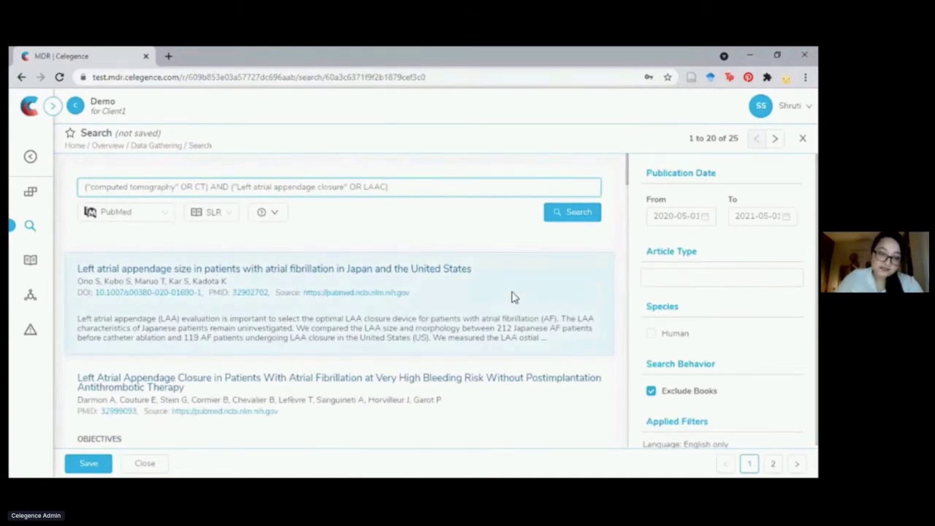
click(84, 466)
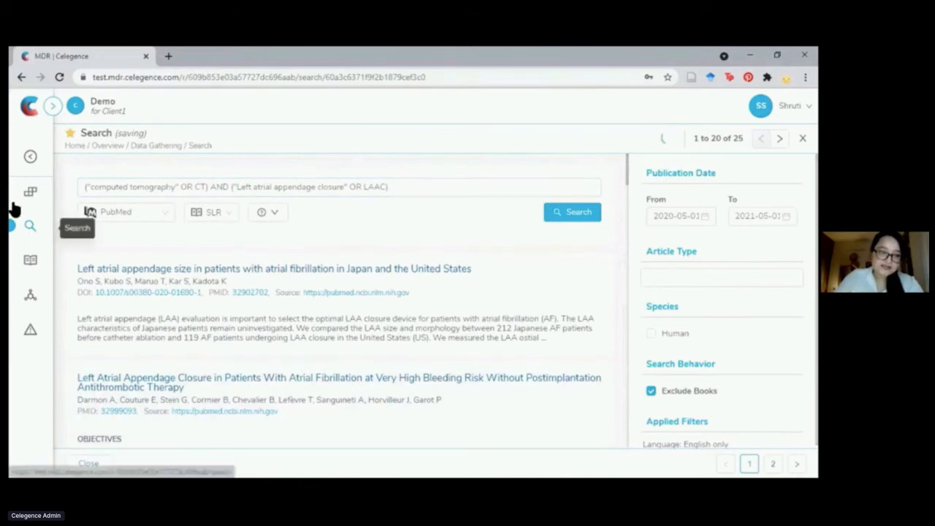
Step: Open the Data Gathering overview and review its search statistics and saved PubMed and Google Scholar searches
click(31, 231)
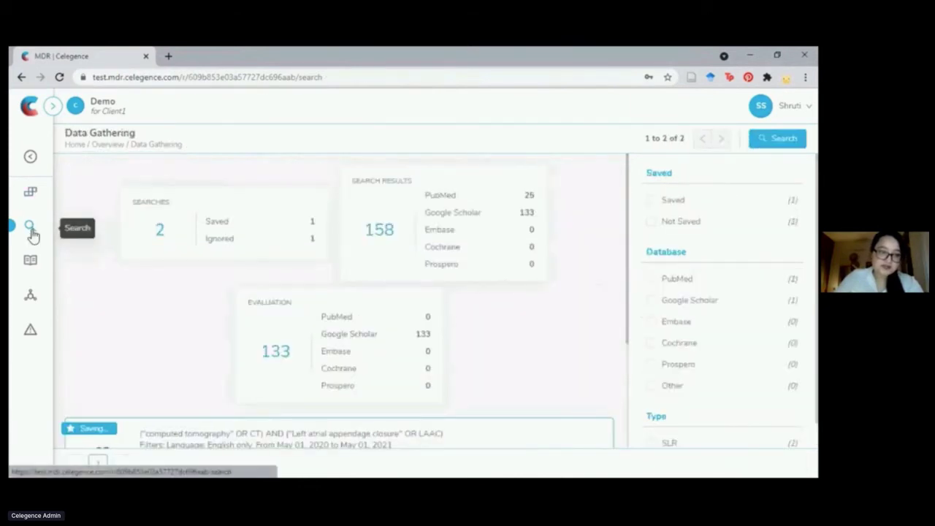
drag(626, 202, 630, 344)
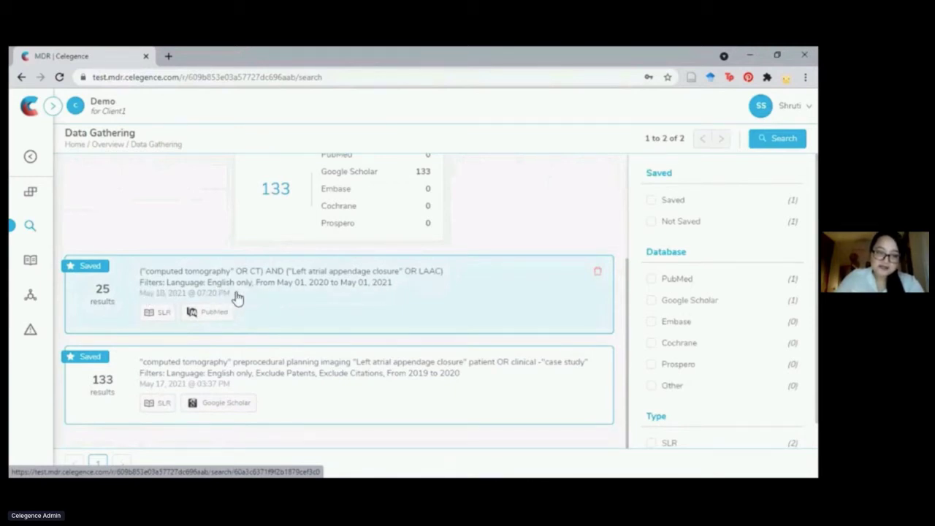
scroll(341, 344, up, 1)
scroll(341, 343, down, 1)
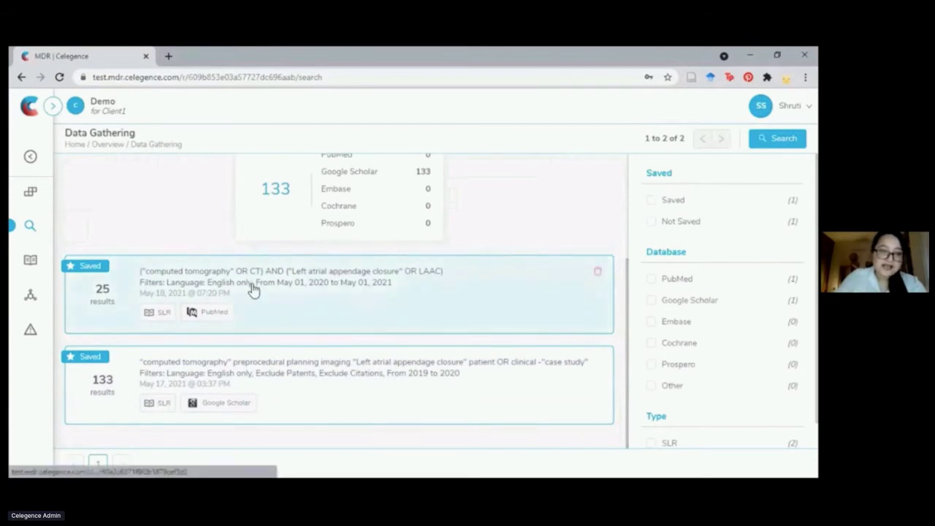
Step: Open L1 Screening for the literature review and look through the filters, exclusion reasons and listed articles
mouse_move(30, 261)
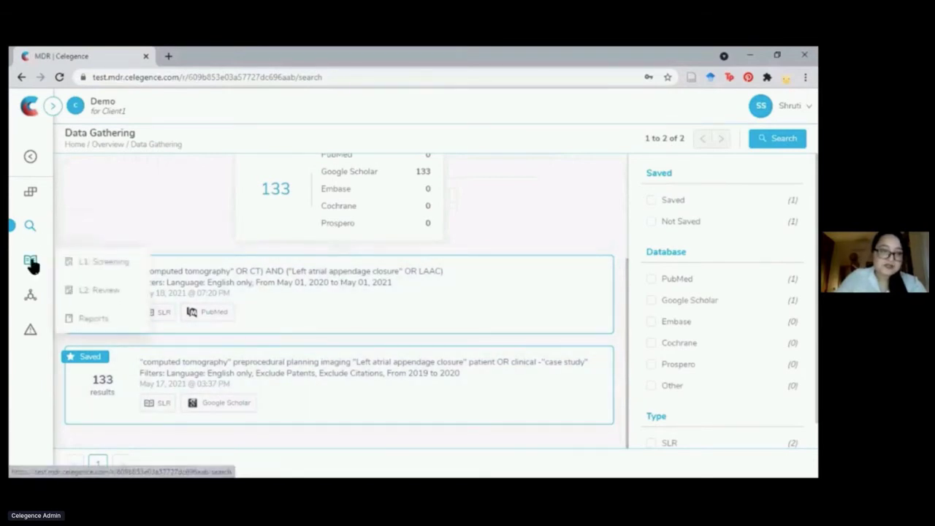
click(85, 263)
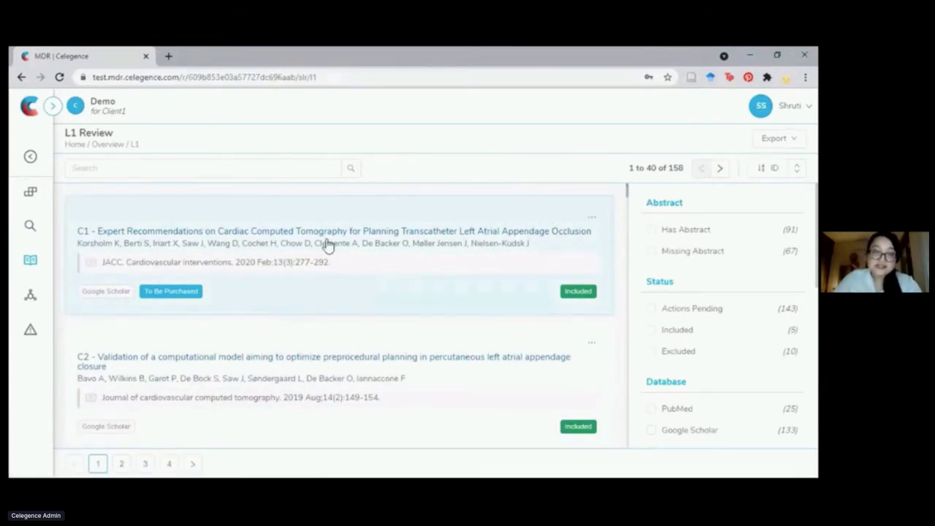
scroll(724, 292, down, 6)
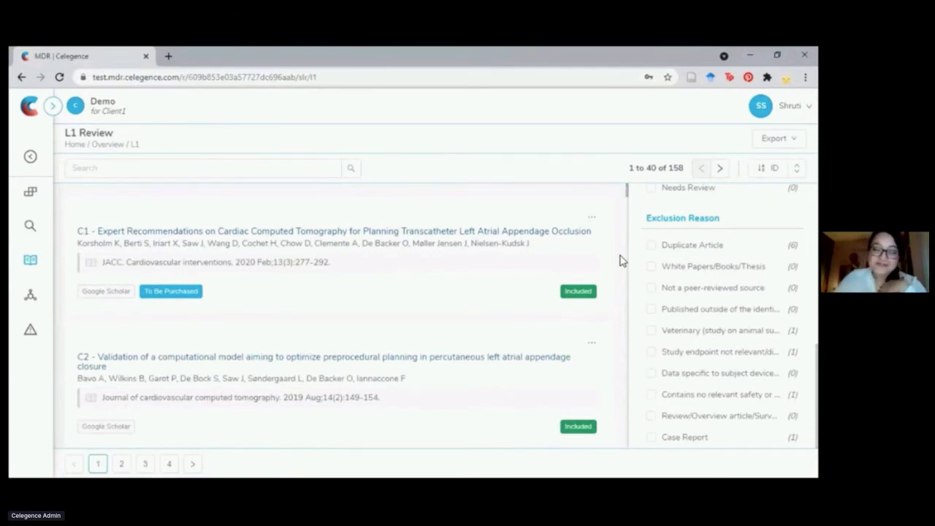
scroll(509, 295, down, 5)
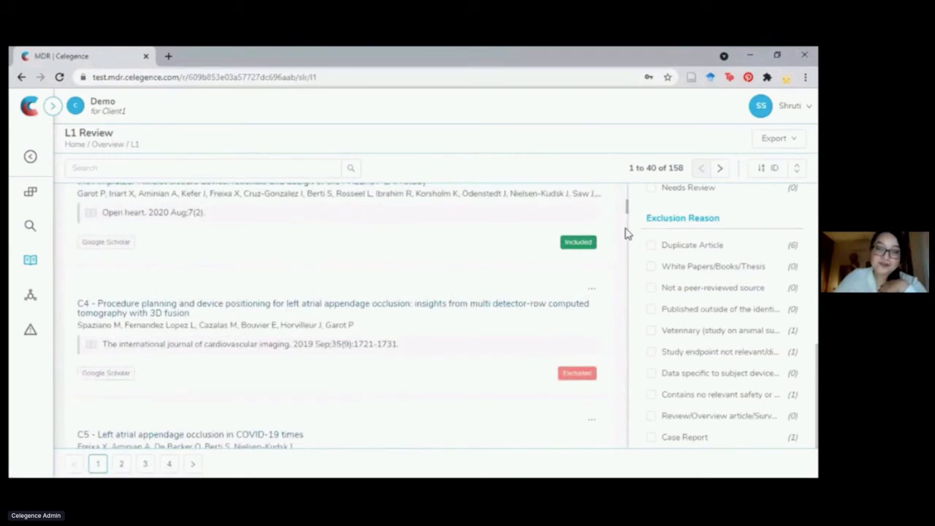
scroll(625, 230, up, 5)
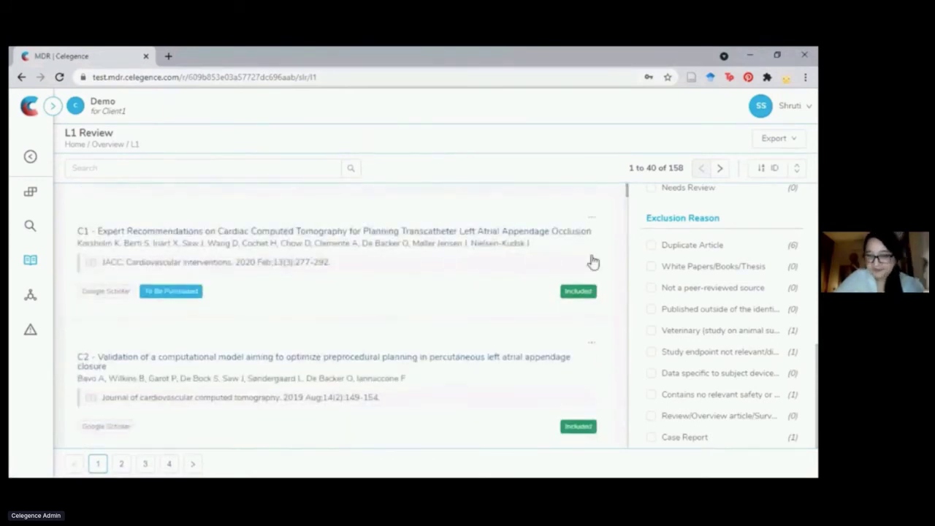
scroll(456, 336, down, 6)
scroll(458, 331, down, 2)
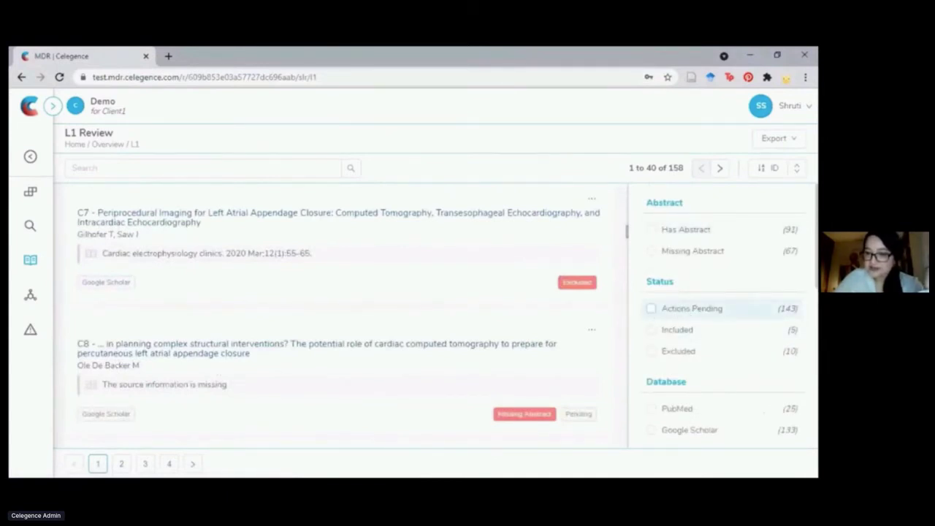
Step: Filter the L1 article list to the Actions Pending status and browse the remaining articles
click(651, 308)
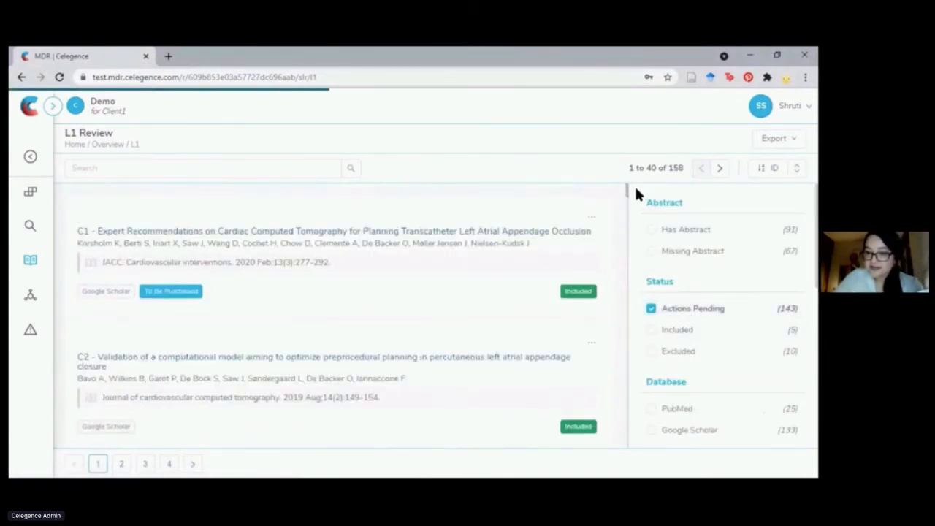
scroll(459, 315, down, 2)
scroll(459, 314, down, 6)
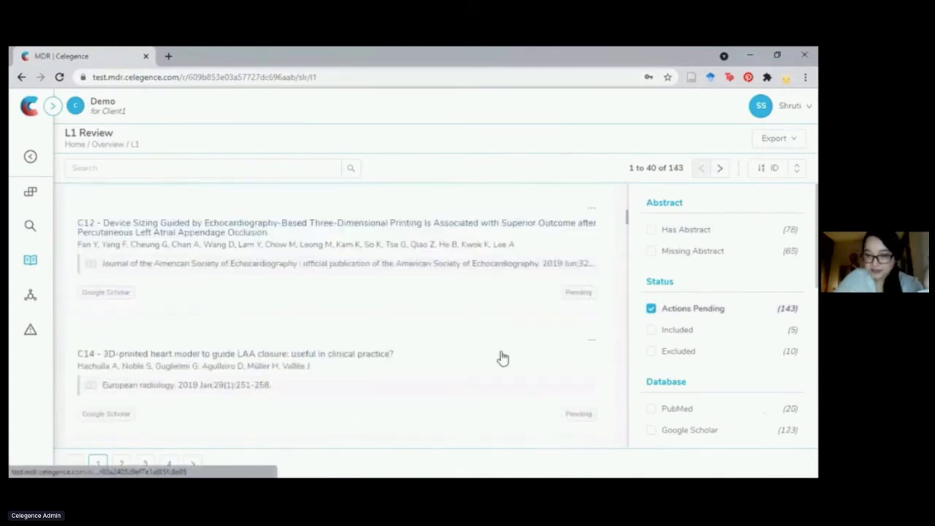
scroll(438, 359, up, 3)
scroll(319, 339, up, 2)
Step: Open the details of article C9 on left atrial appendage assessment by 3D virtual models and widen the details area
click(303, 288)
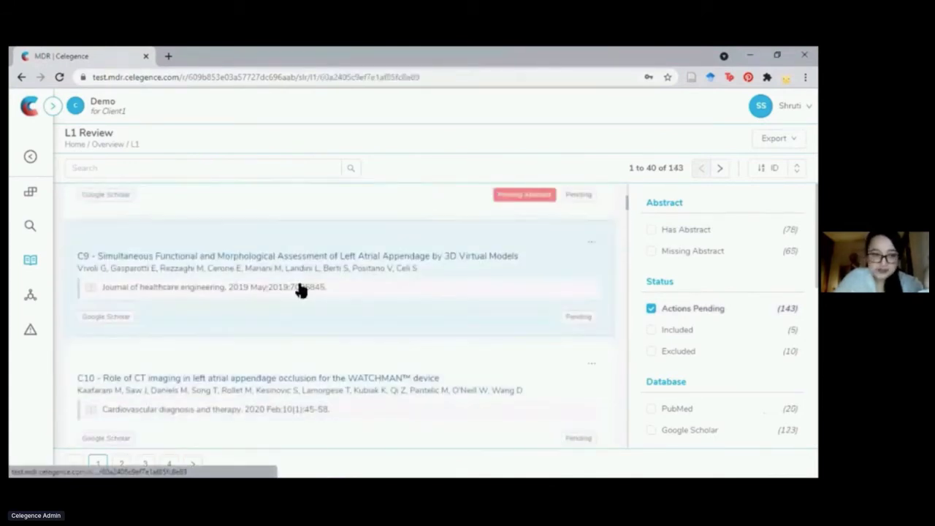
drag(479, 182, 597, 191)
scroll(683, 302, down, 2)
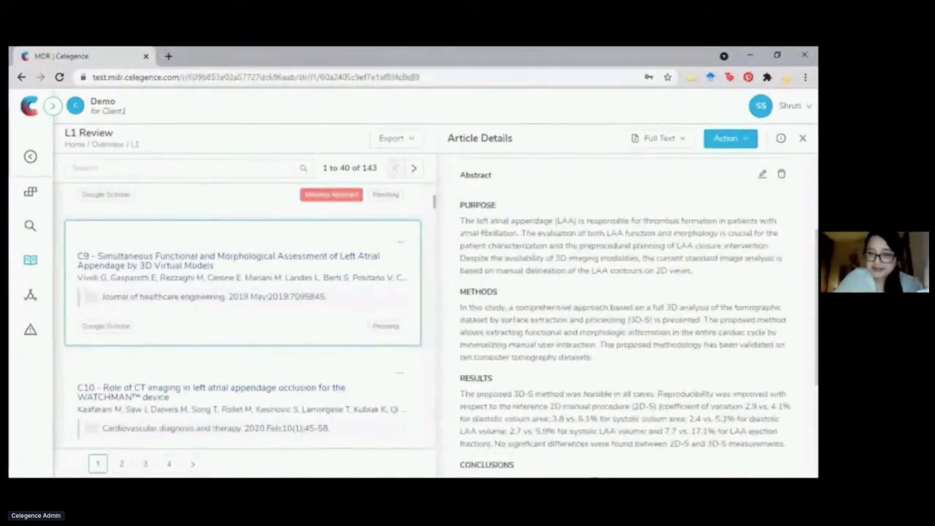
scroll(689, 308, up, 2)
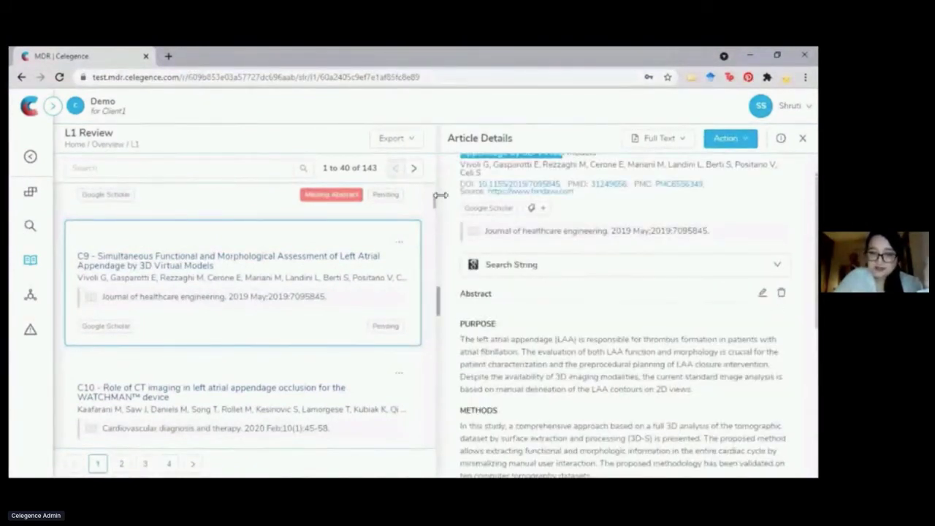
drag(402, 195, 332, 195)
Step: Read the abstract of article C9 and mark the article as included at L1
scroll(657, 362, up, 1)
click(605, 367)
scroll(605, 367, down, 1)
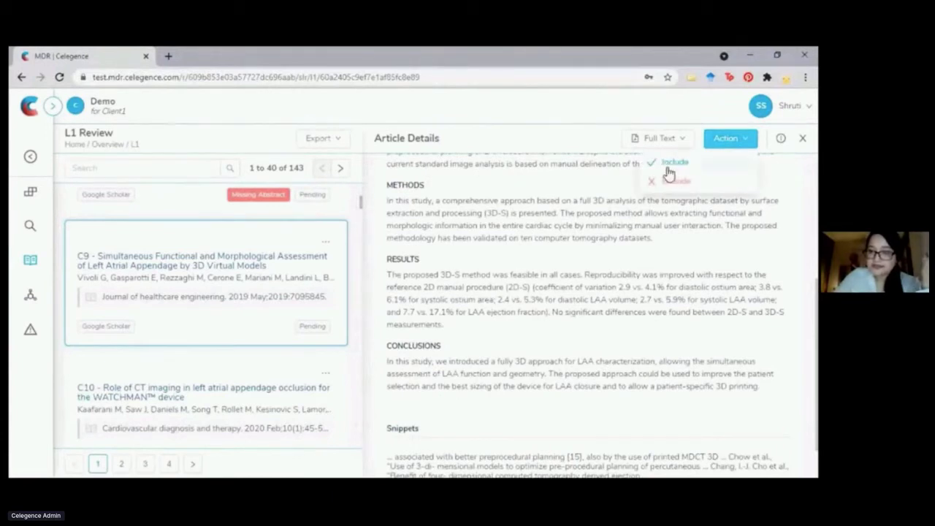
click(674, 162)
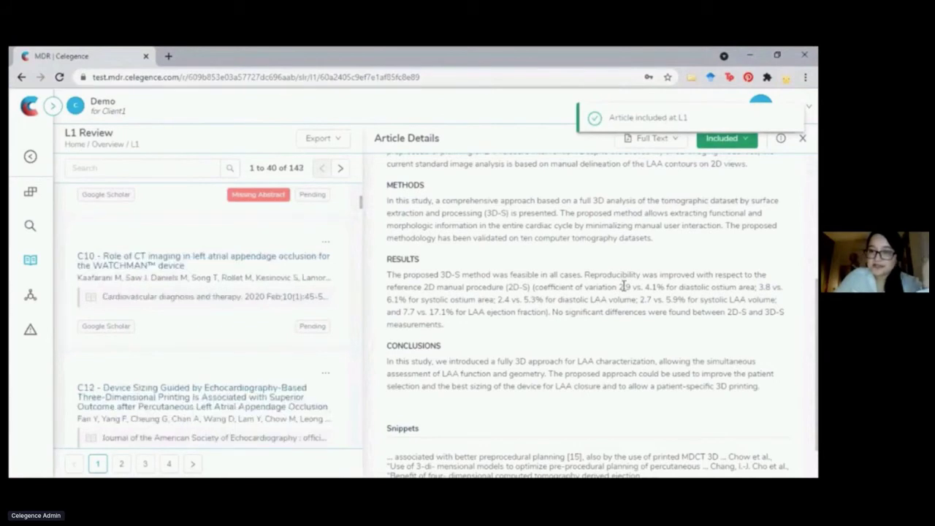
Step: Open article C10 on CT imaging for the WATCHMAN device and mark it as included at L1
scroll(620, 282, up, 3)
scroll(621, 282, up, 1)
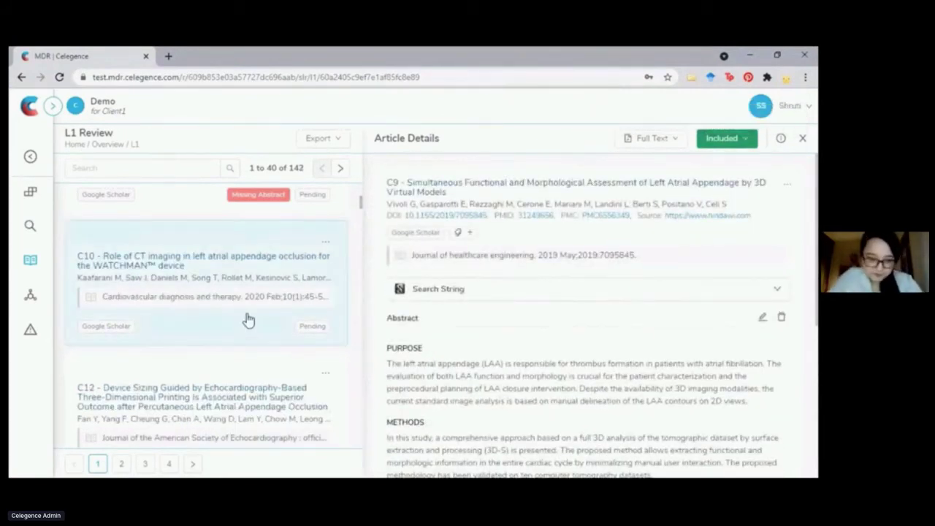
scroll(245, 300, down, 1)
click(245, 256)
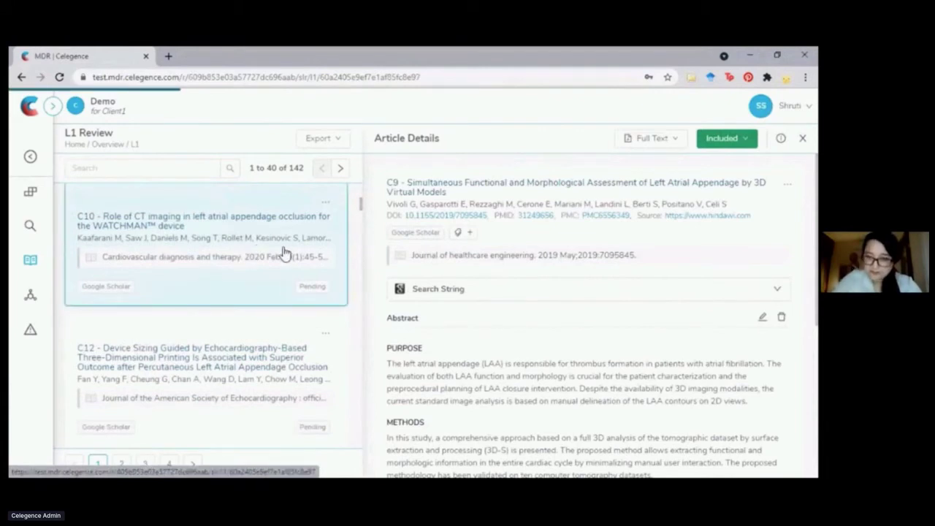
click(727, 138)
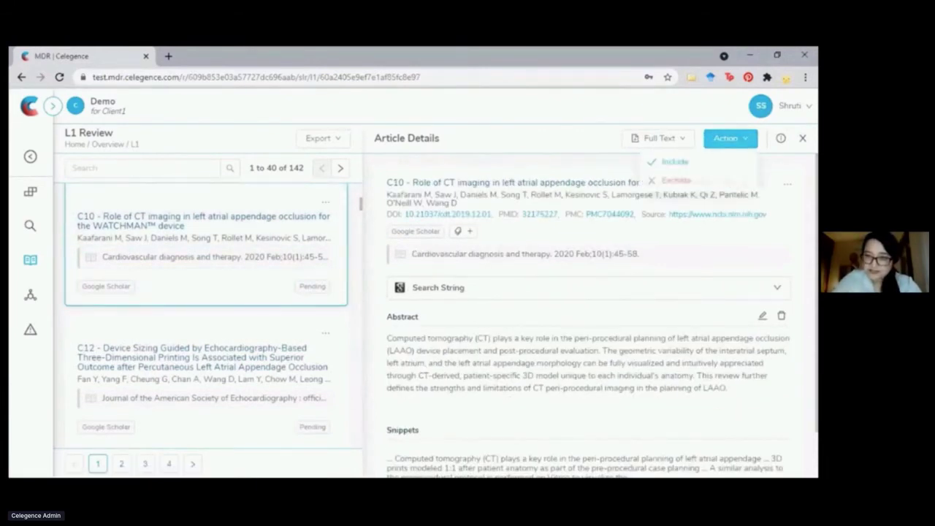
click(687, 162)
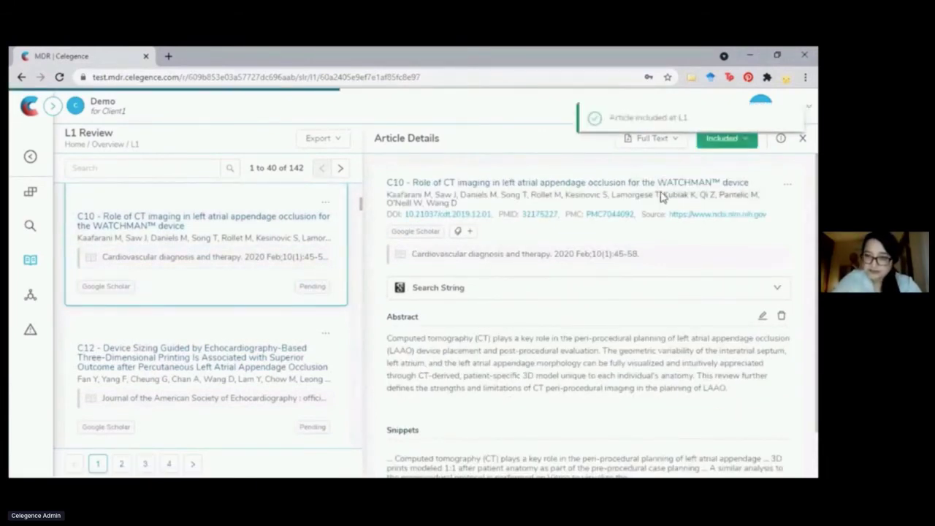
Step: Open article C12 on device sizing guided by echocardiography-based three-dimensional printing and read its abstract
click(211, 355)
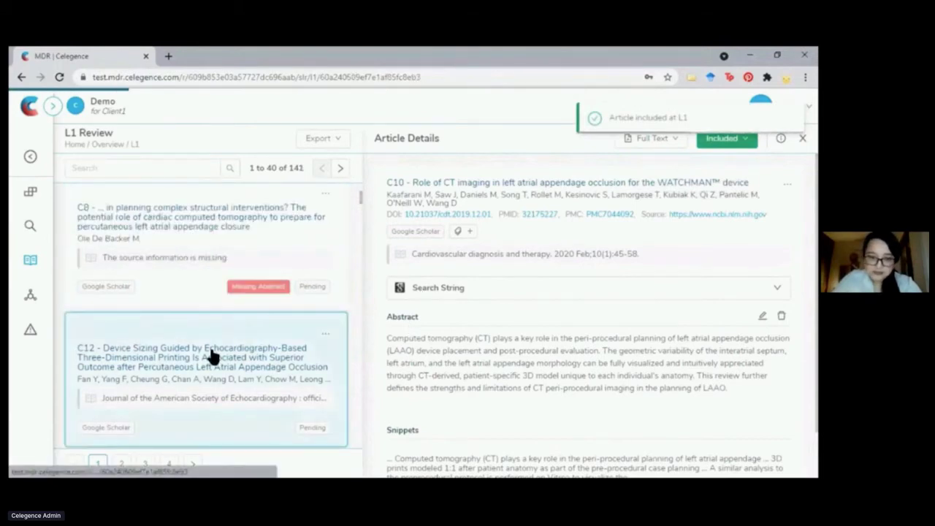
scroll(613, 366, down, 5)
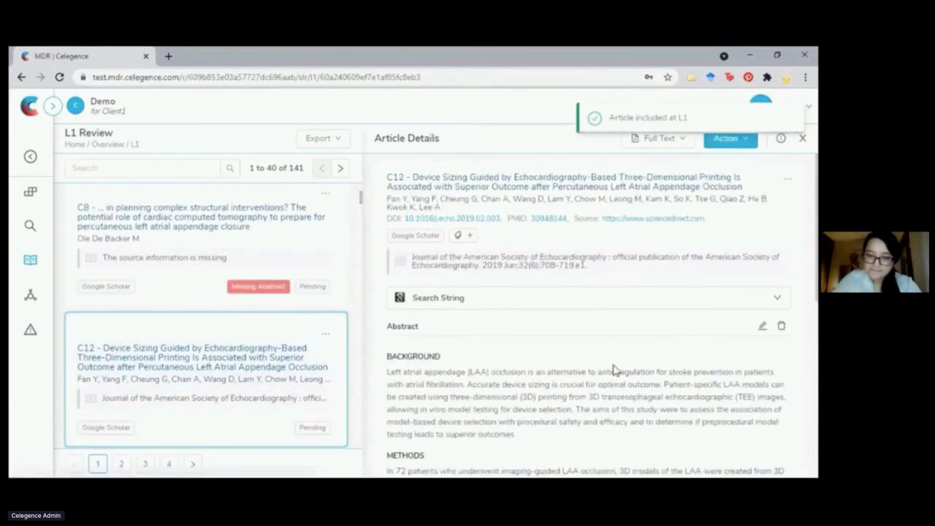
scroll(661, 420, up, 5)
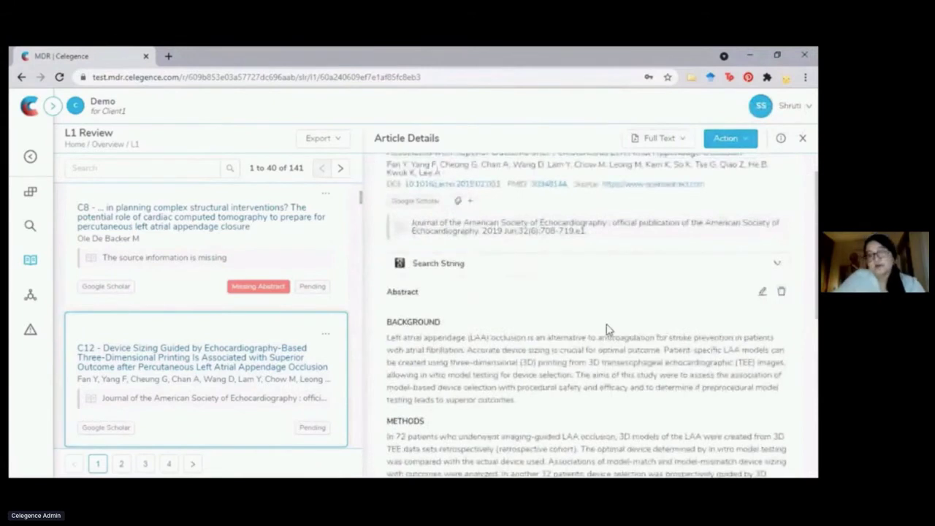
scroll(583, 375, down, 2)
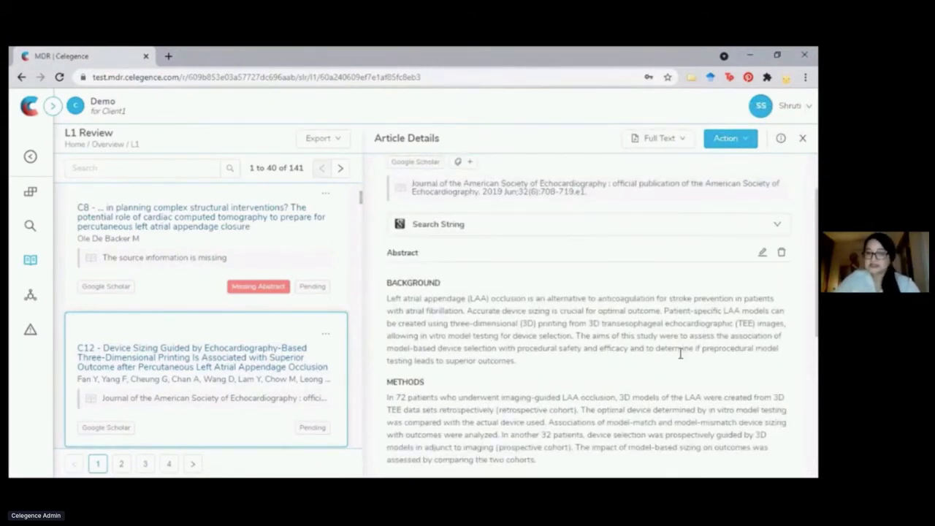
scroll(682, 348, up, 2)
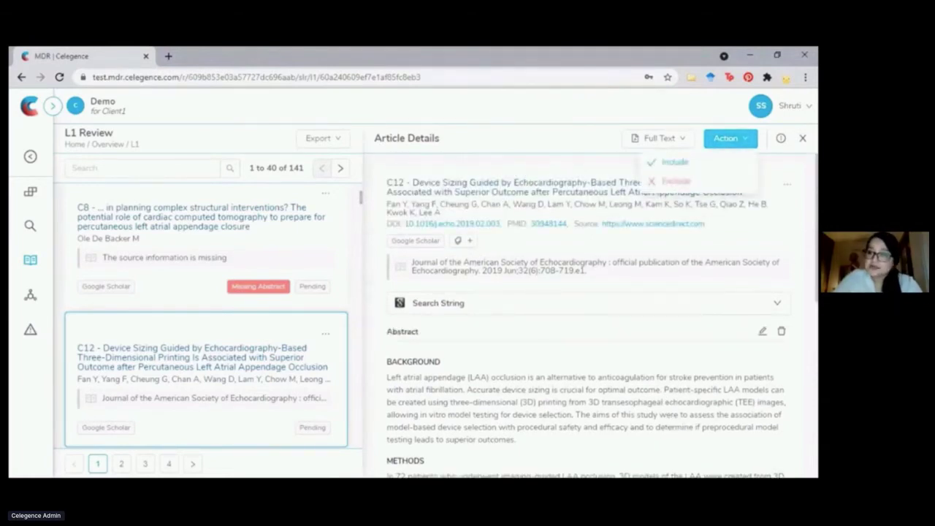
Step: Exclude article C12 at L1 with the reason "Contains no relevant safety or performance data"
click(666, 182)
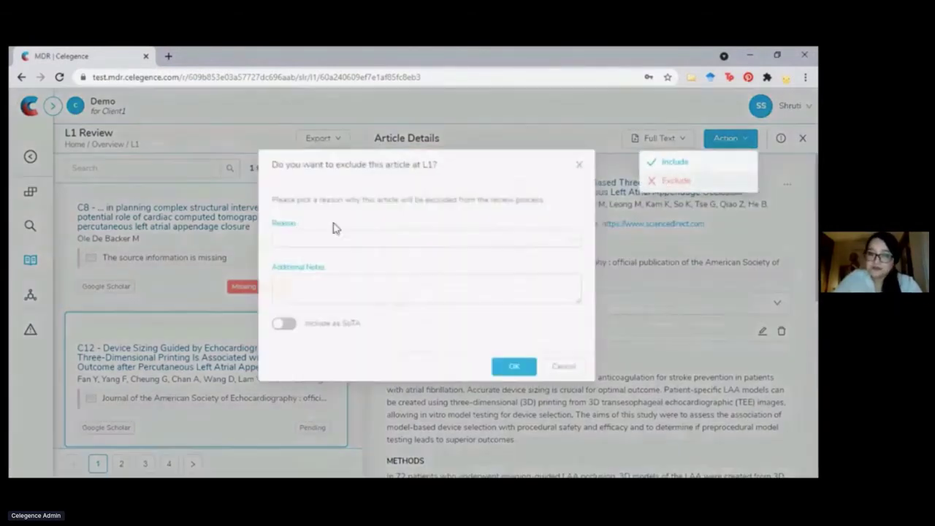
click(424, 248)
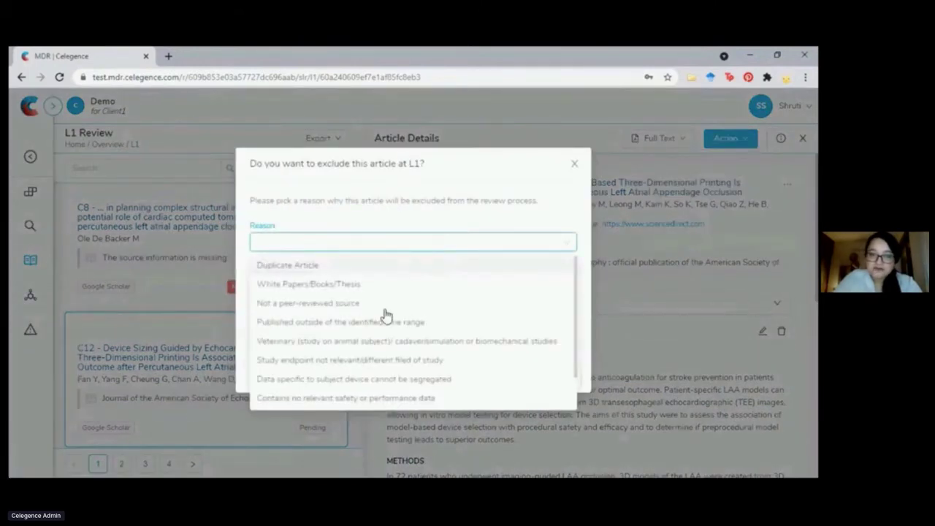
scroll(417, 369, down, 1)
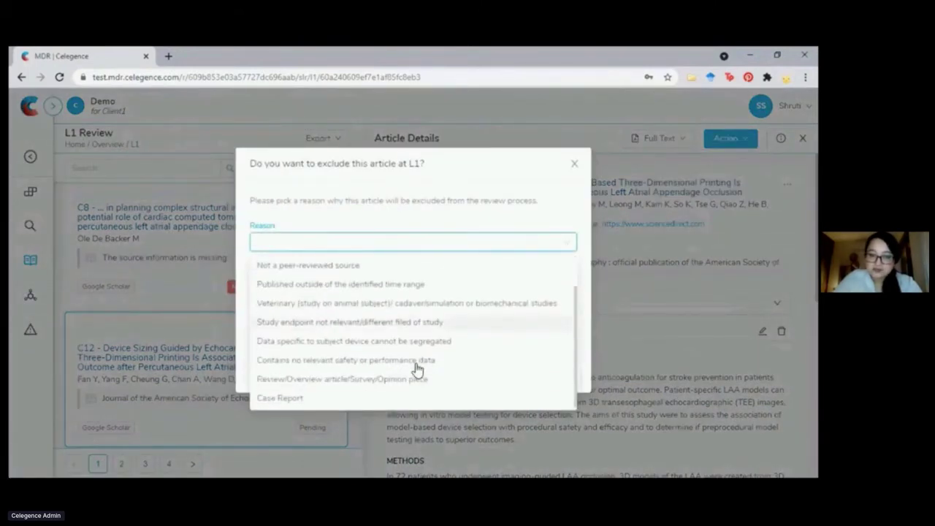
scroll(576, 326, up, 1)
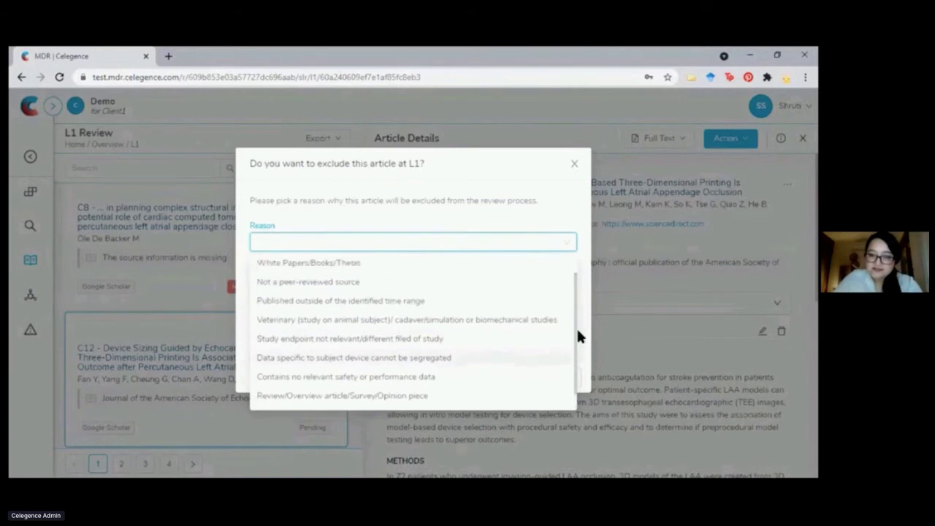
mouse_move(577, 328)
mouse_down()
mouse_move(575, 344)
mouse_move(579, 334)
mouse_up()
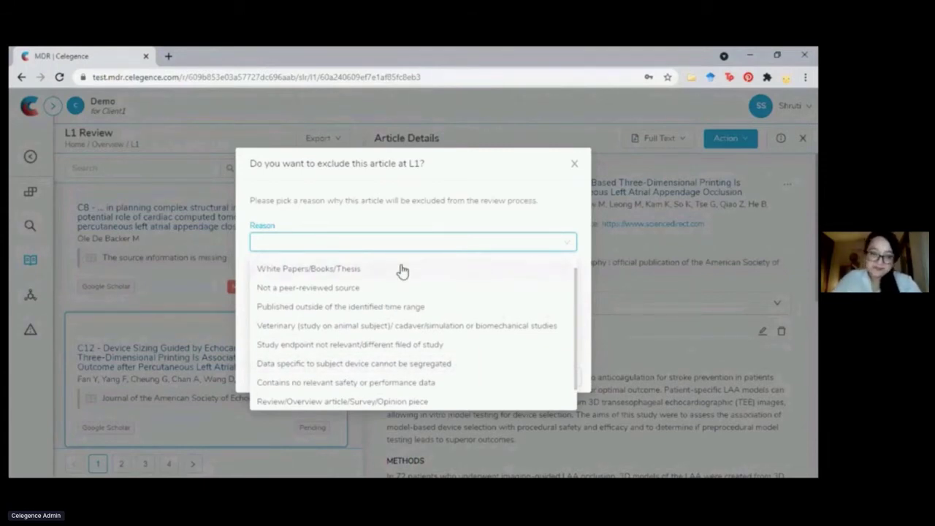
scroll(397, 340, down, 1)
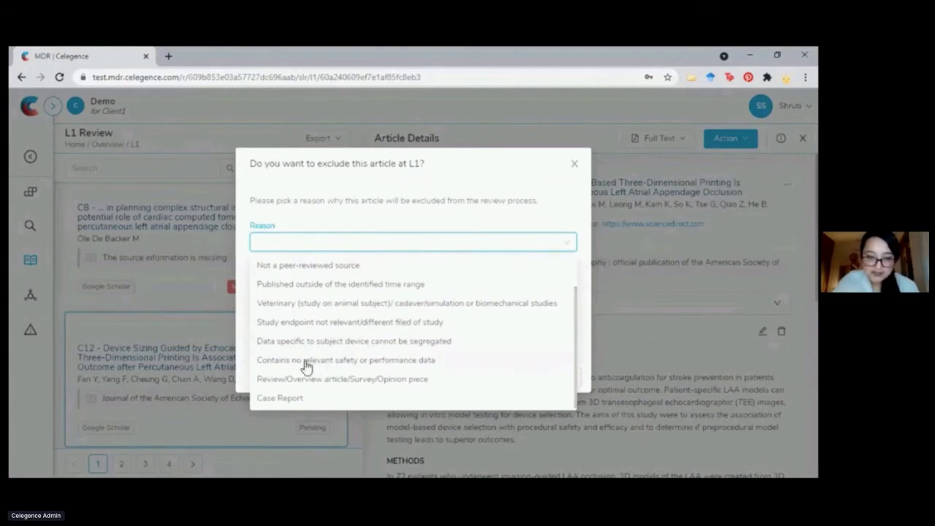
click(364, 360)
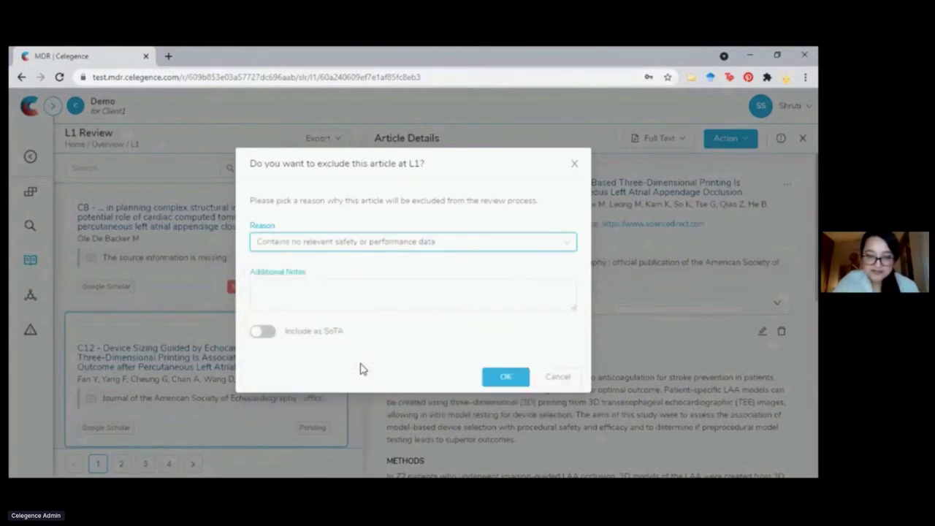
click(514, 381)
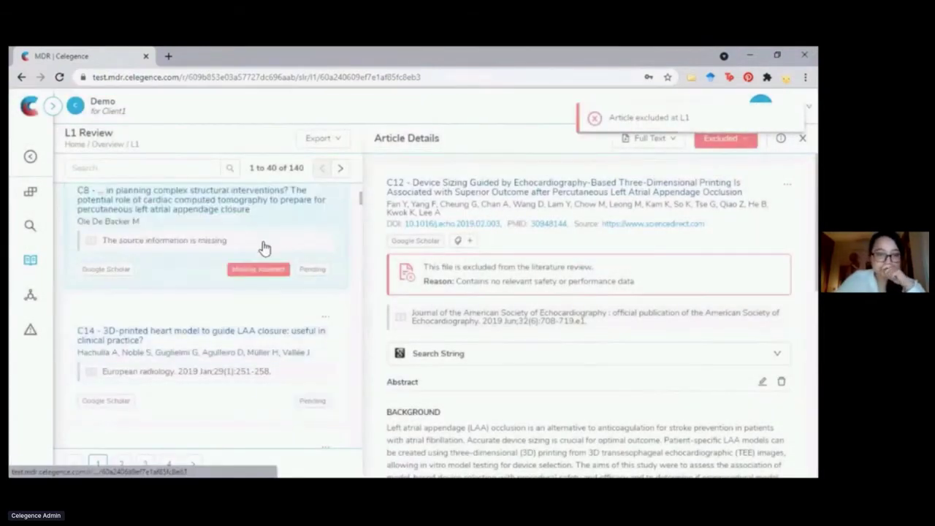
Step: Exclude article C14 on the 3D-printed heart model at L1 as "Published outside of the identified time range", but include it as SoTA
click(231, 384)
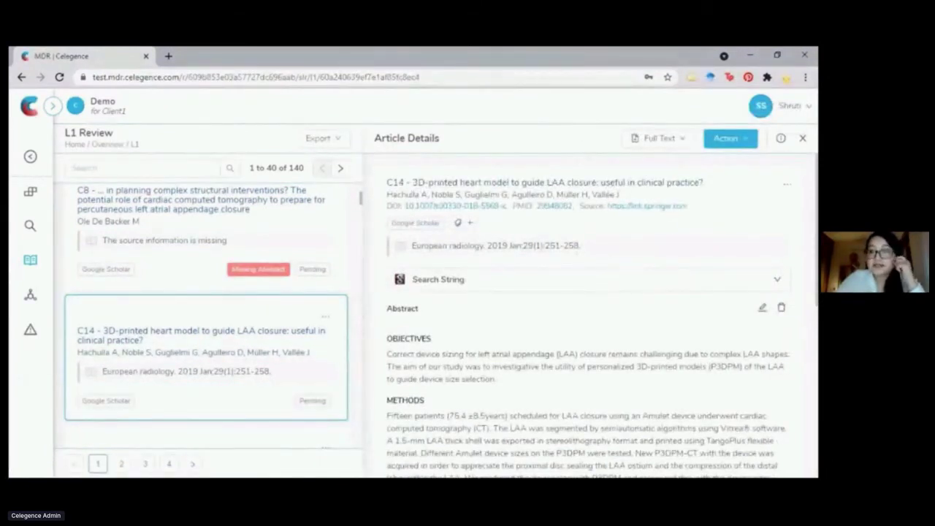
click(730, 138)
click(686, 184)
click(377, 271)
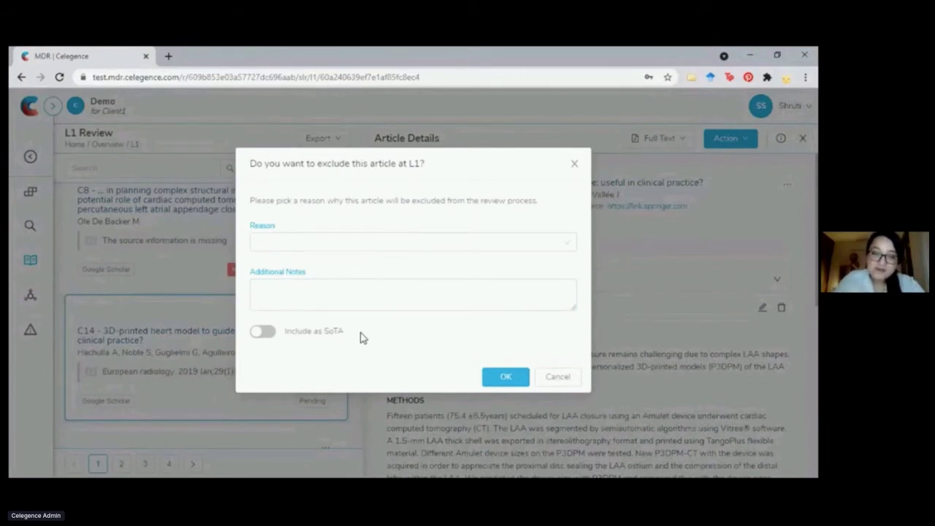
click(371, 242)
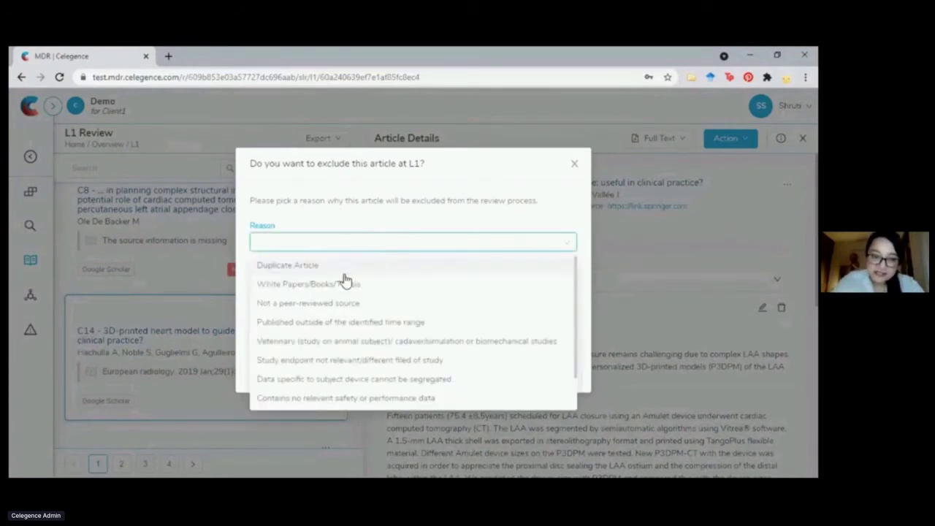
click(330, 324)
click(264, 333)
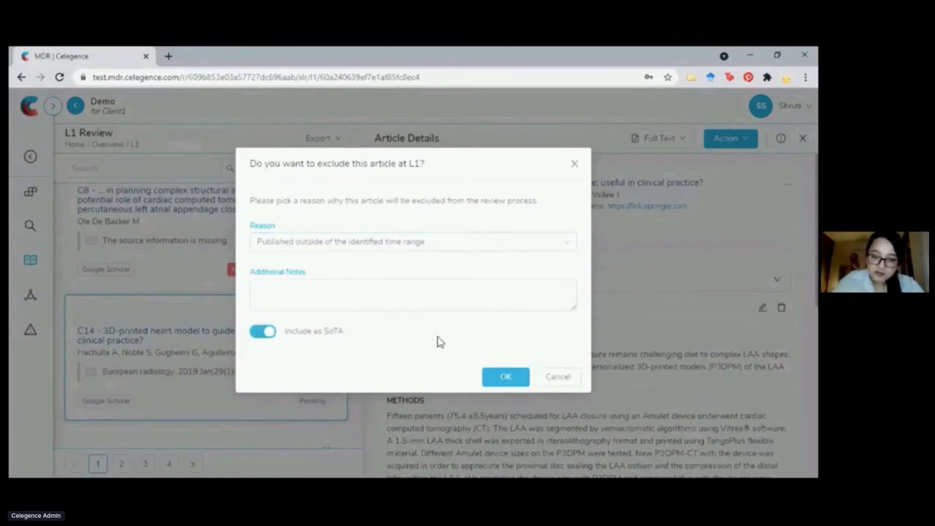
click(506, 377)
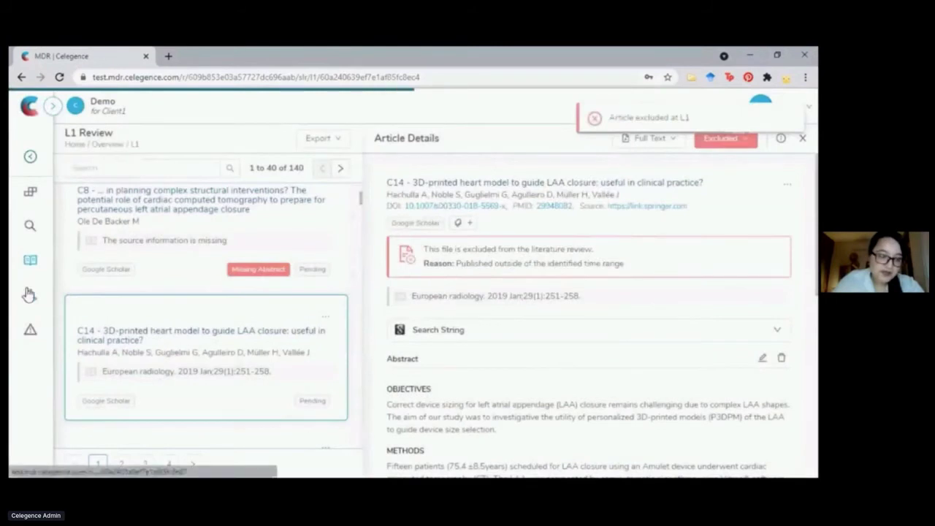
Step: Open L1 Screening for the SoTA review and check that article C14 is listed
mouse_move(31, 298)
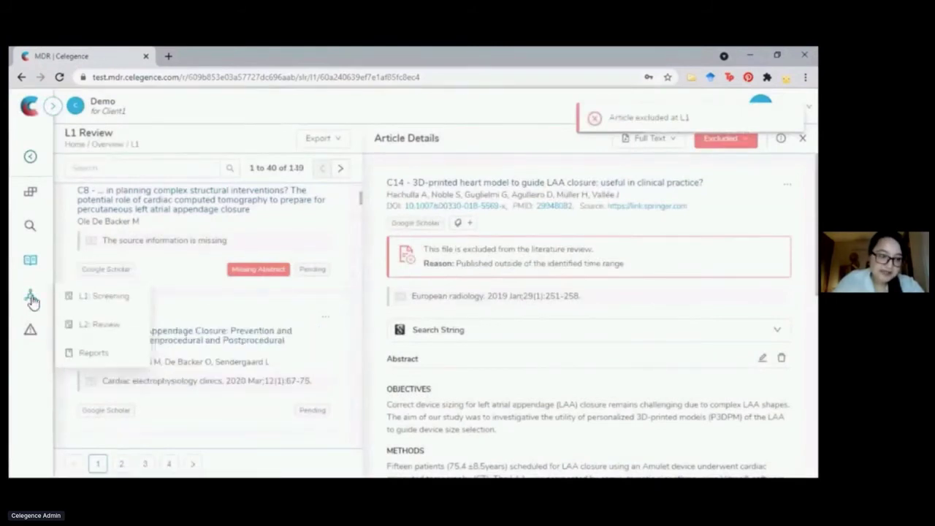
click(88, 299)
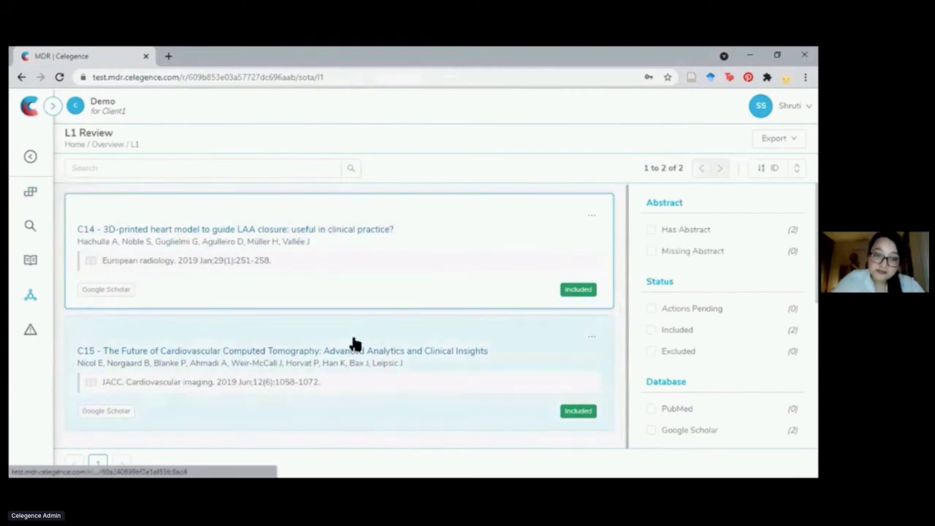
Step: Open L2 Review for the literature review and look through the listed articles and their statuses
mouse_move(40, 256)
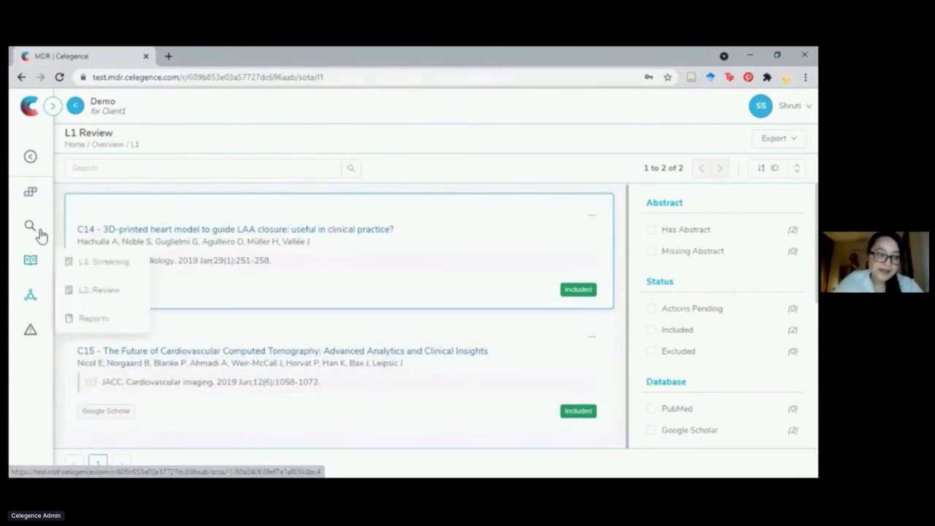
click(91, 291)
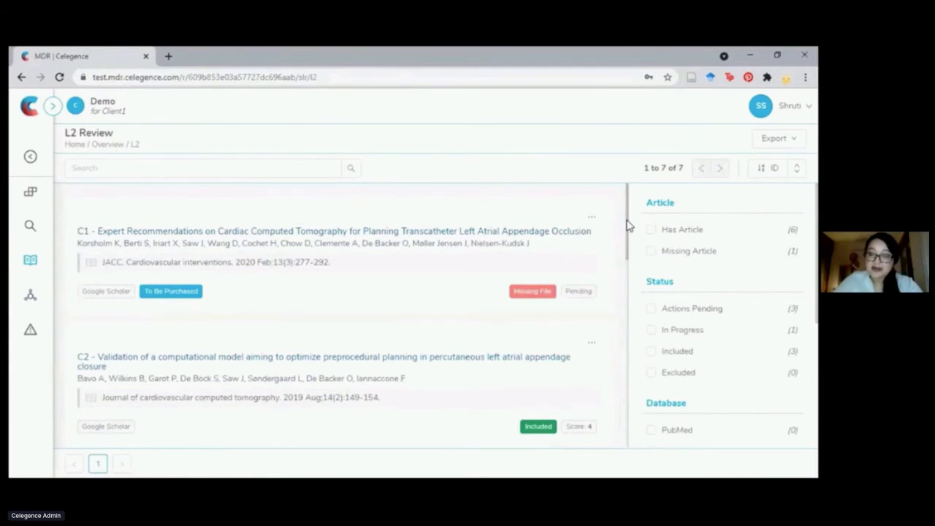
scroll(627, 230, down, 2)
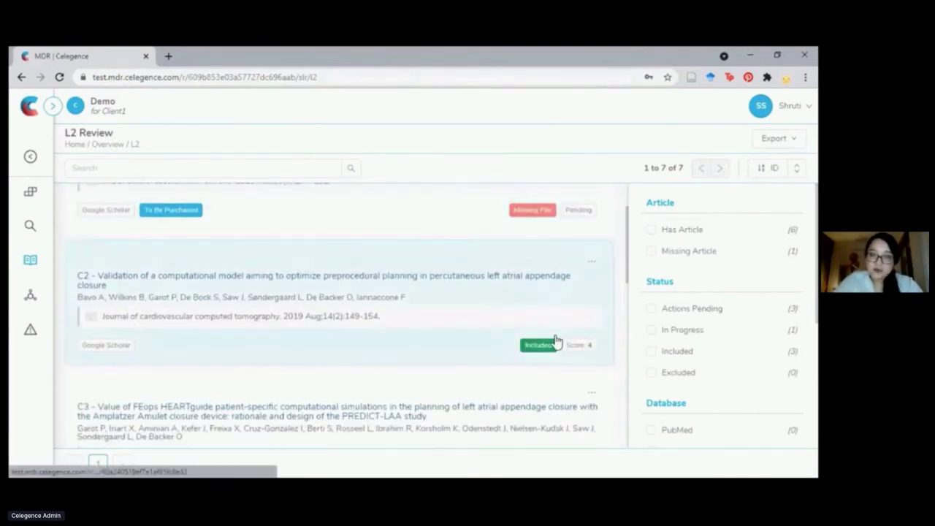
Step: Filter the L2 list to Has Article, browse the articles with full text, and clear the filter
click(687, 235)
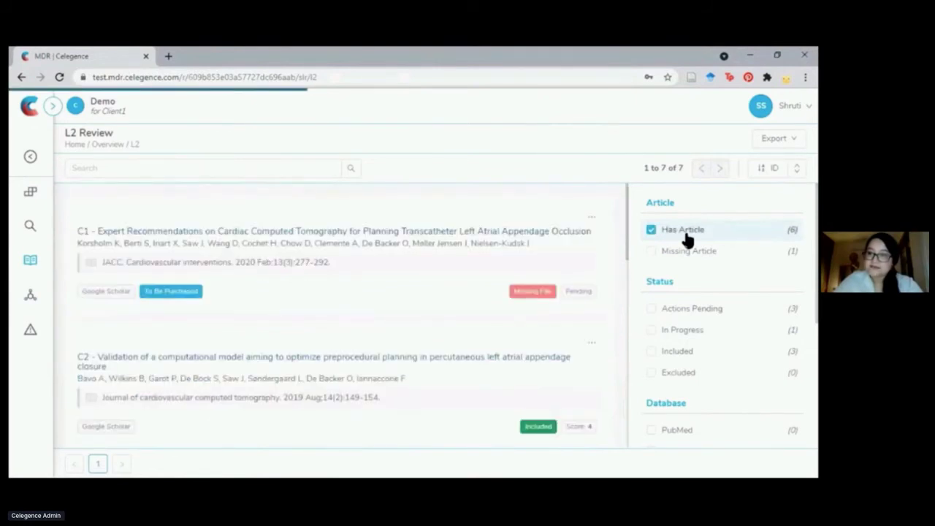
drag(626, 217, 625, 338)
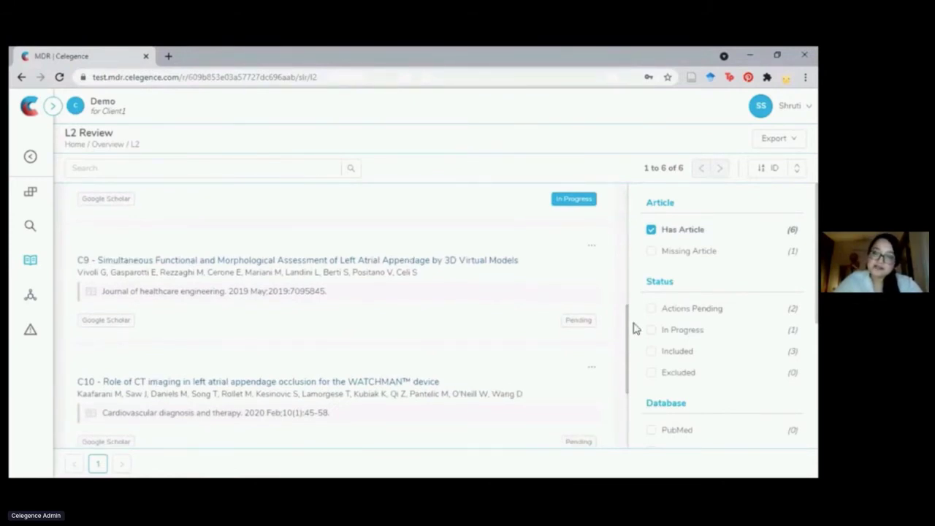
drag(627, 339, 634, 322)
scroll(639, 305, down, 1)
scroll(658, 278, up, 3)
click(687, 234)
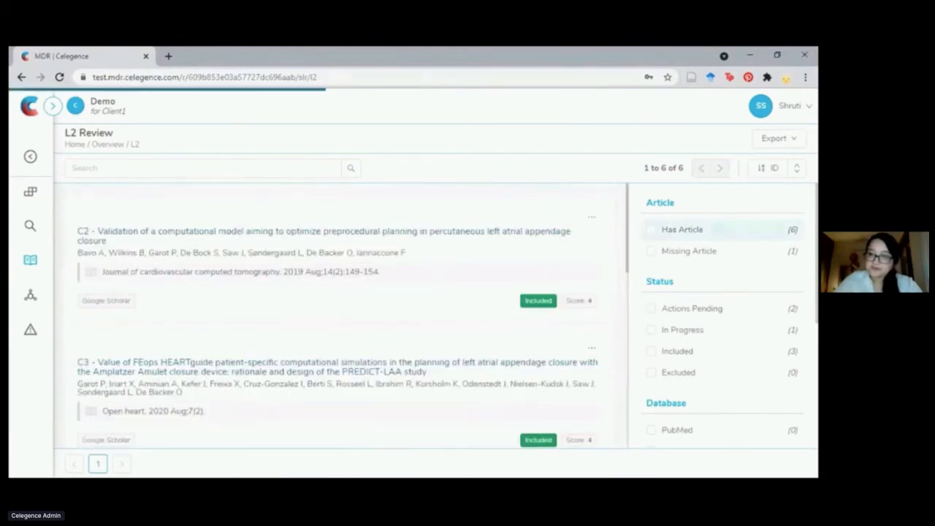
Step: Filter the L2 list to Missing Article and open article C1 on cardiac computed tomography recommendations
click(675, 260)
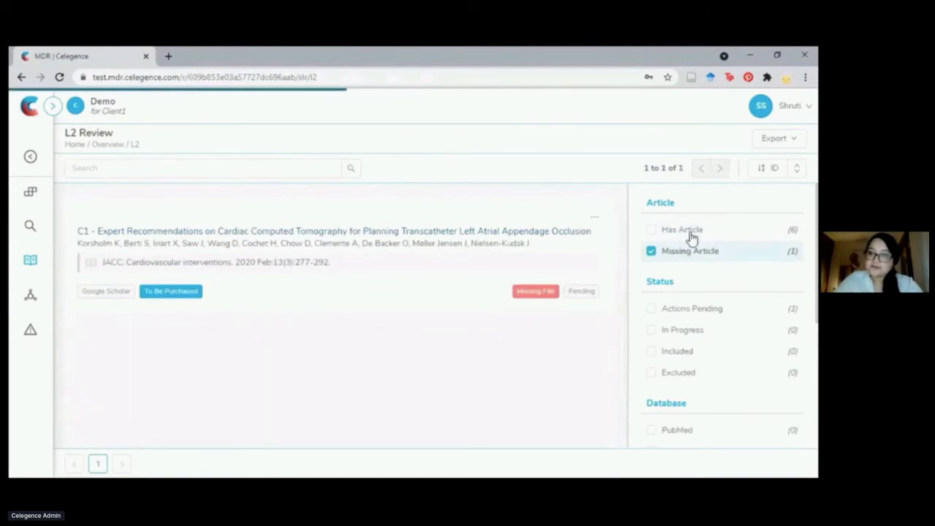
click(408, 232)
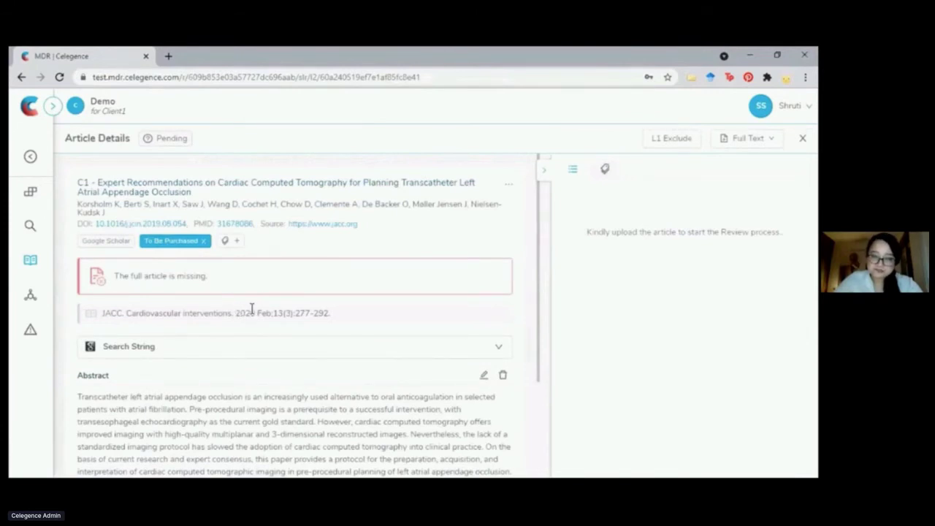
Step: Remove the To Be Purchased tag from article C1 and assign the same tag again
click(151, 243)
click(166, 241)
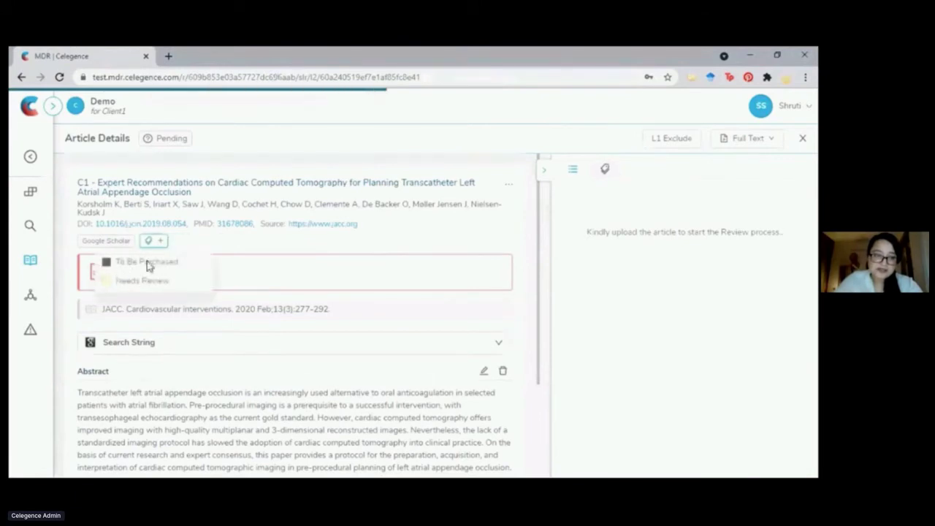
click(150, 263)
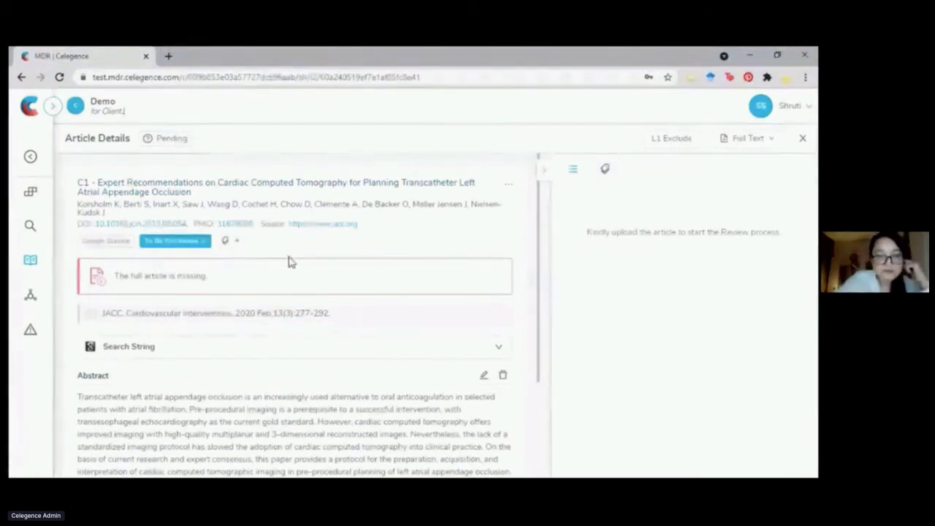
Step: Return to the L2 Review list and filter it to articles tagged To Be Purchased
mouse_move(34, 260)
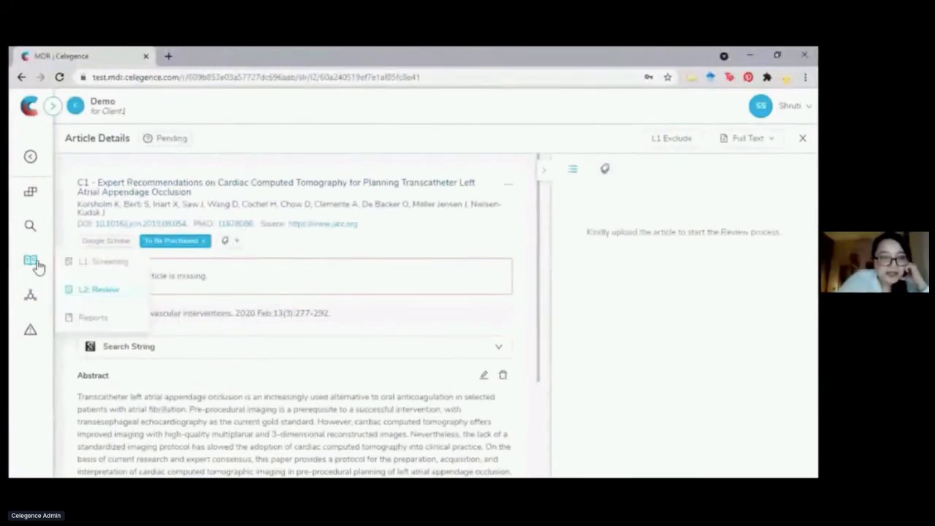
click(110, 293)
scroll(724, 315, down, 3)
scroll(651, 251, up, 3)
click(670, 220)
scroll(670, 221, down, 2)
scroll(684, 187, down, 2)
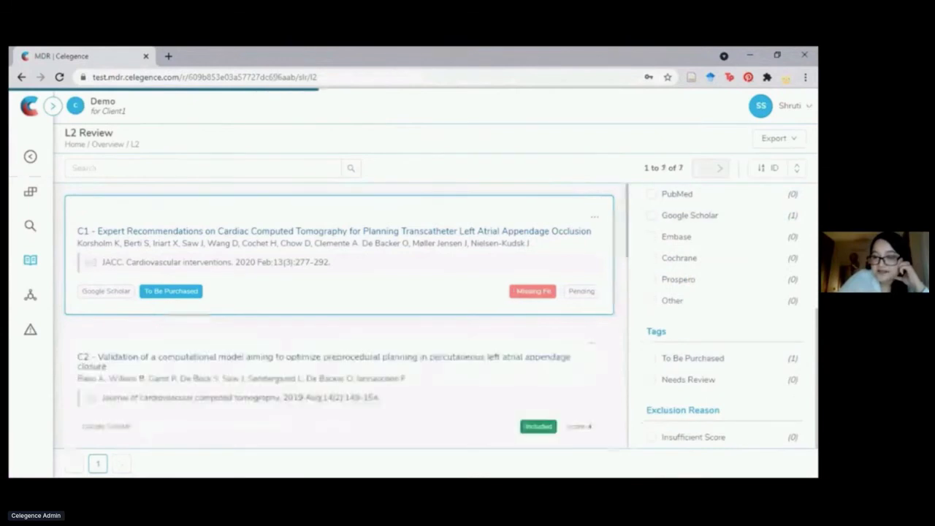
click(687, 361)
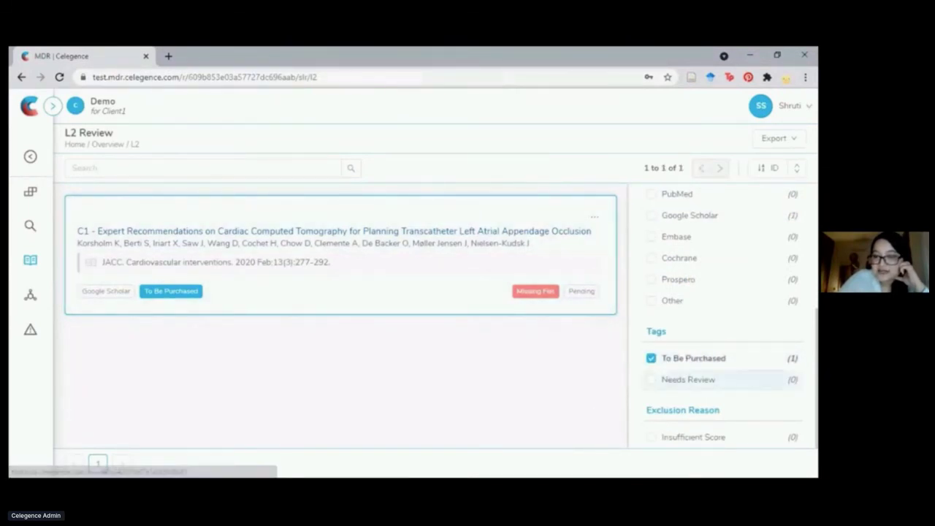
Step: Look at the export options for the filtered list, and clear the To Be Purchased filter
click(776, 138)
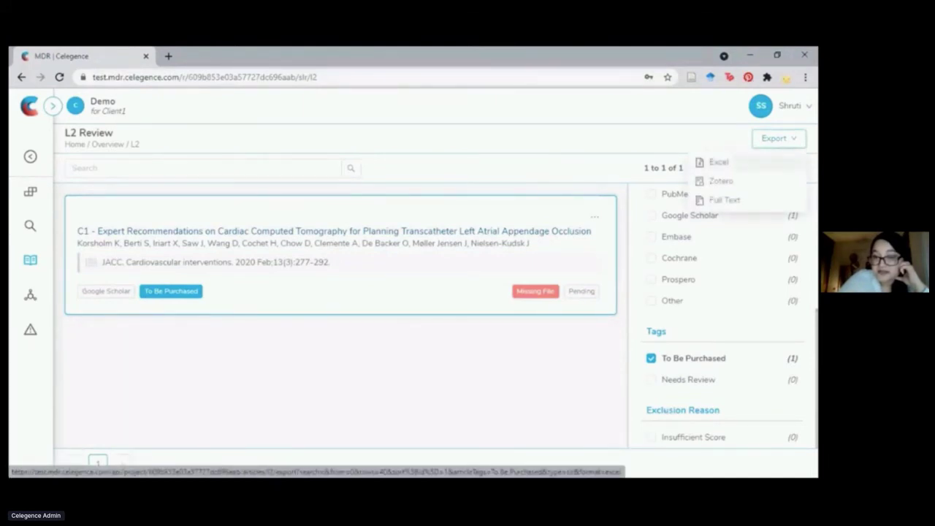
click(673, 362)
scroll(700, 382, up, 3)
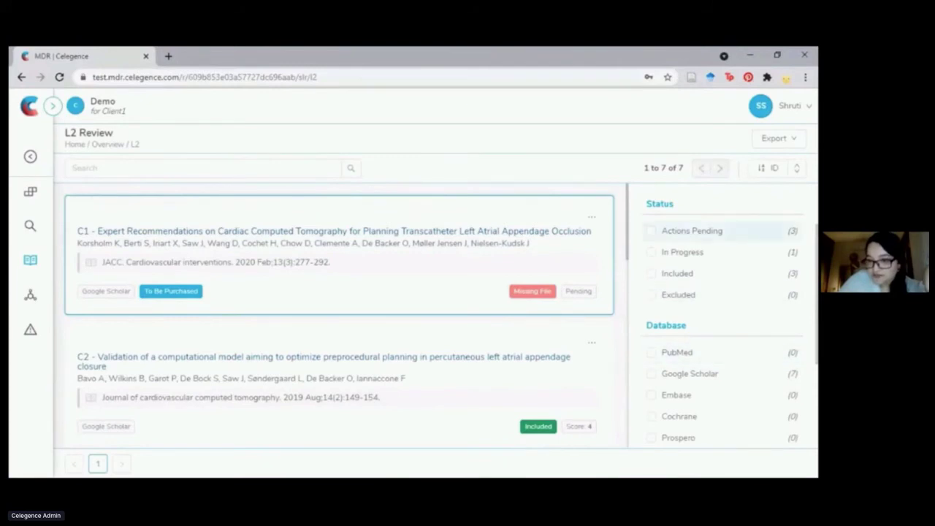
Step: Filter the L2 list to Actions Pending and Has Article, and open article C9 on left atrial appendage assessment by 3D virtual models
click(692, 231)
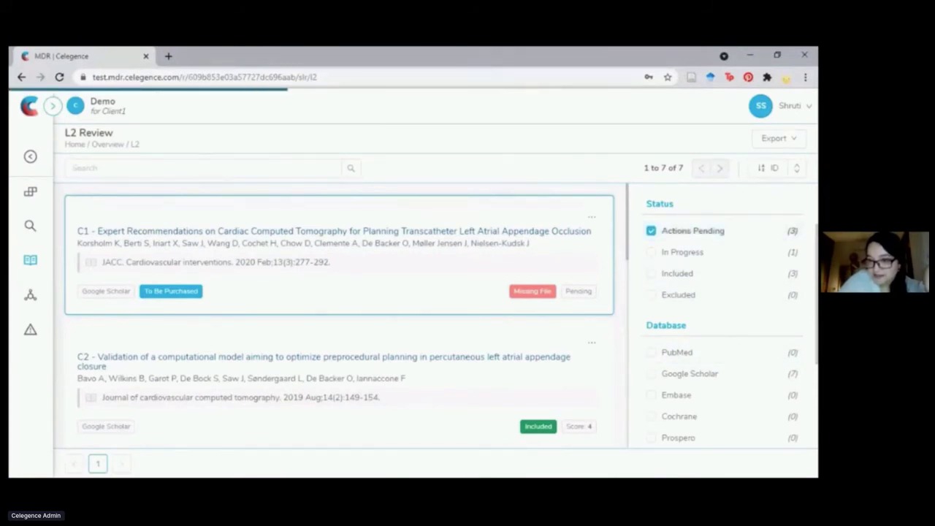
scroll(687, 329, up, 1)
scroll(485, 355, down, 2)
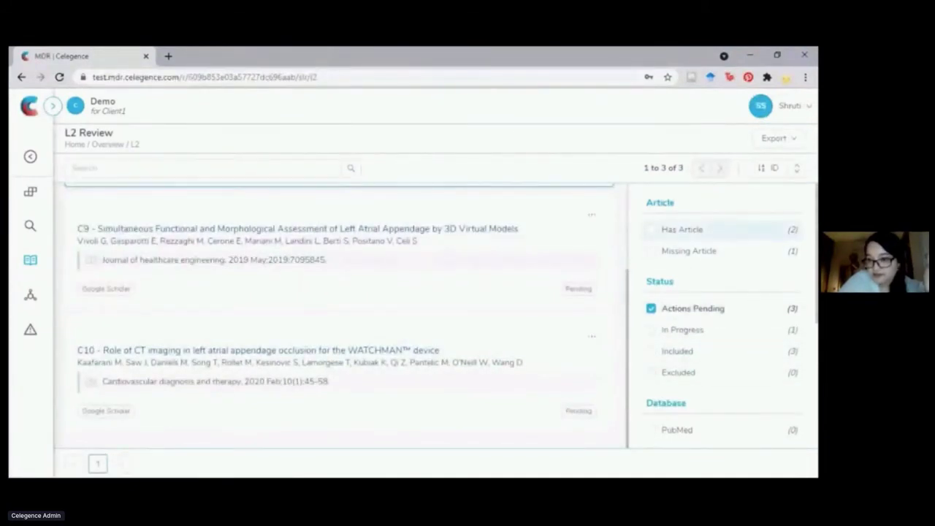
click(682, 230)
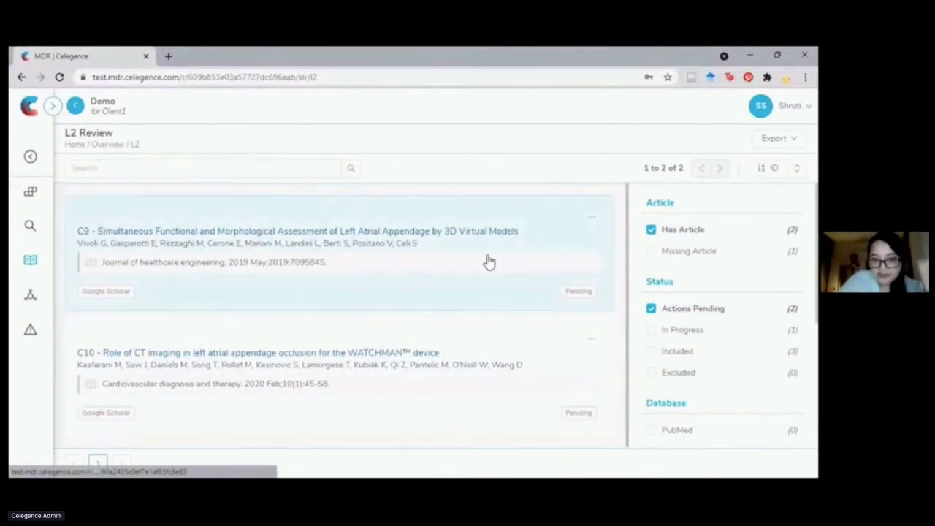
click(490, 262)
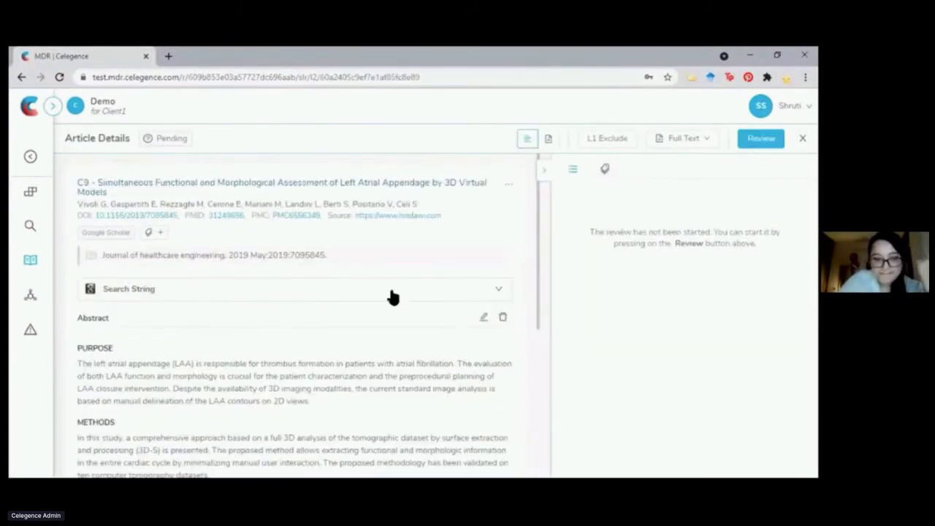
Step: Show the full-text PDF of article C9, look over its first page, and start the review
click(549, 139)
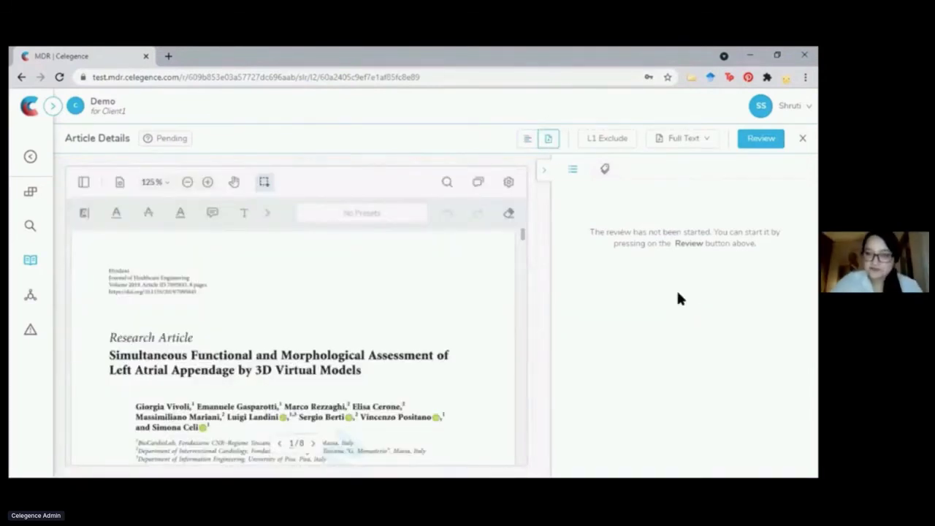
scroll(407, 300, down, 3)
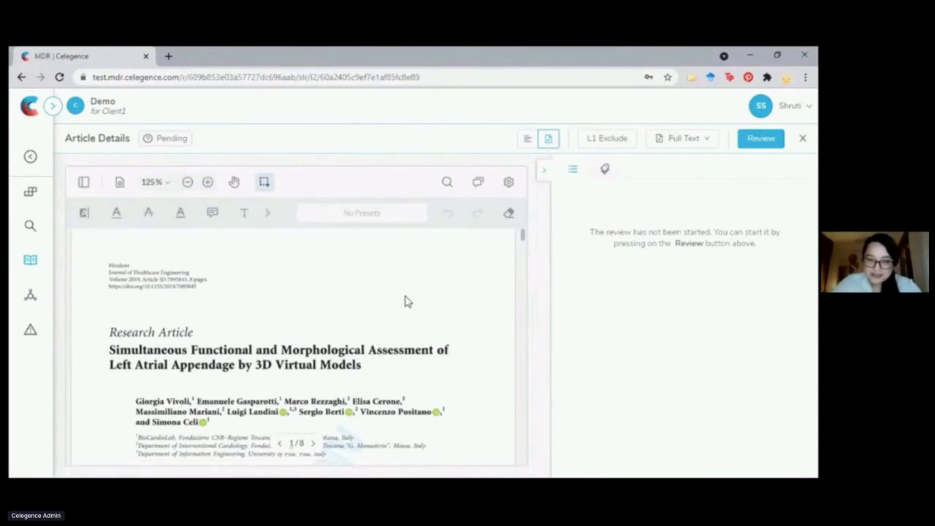
scroll(407, 300, down, 3)
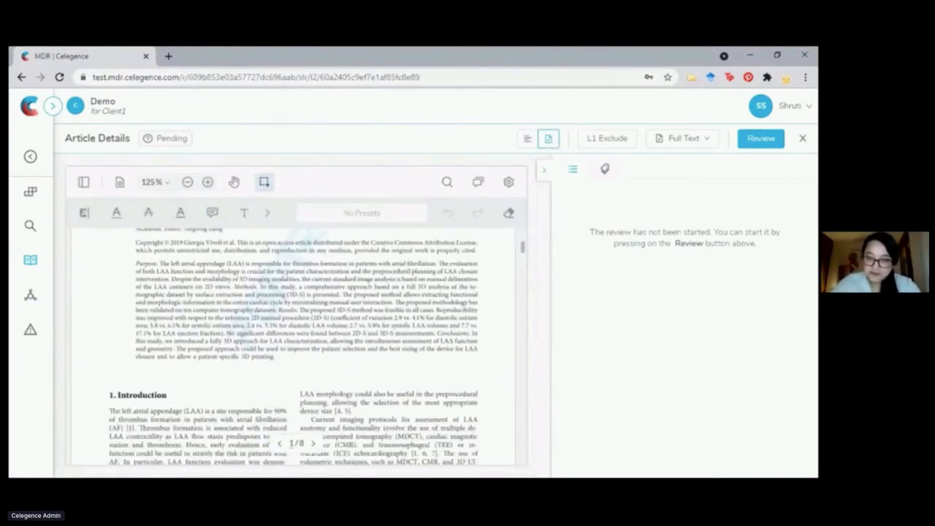
click(761, 138)
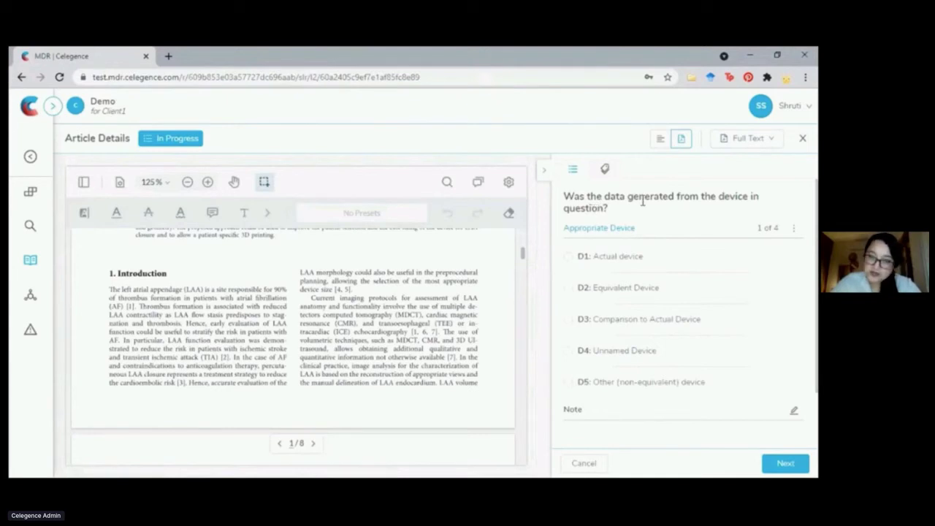
Step: Read the Appropriate Device question, enlarge the article view, and read through the PDF to page 3
drag(566, 198, 661, 223)
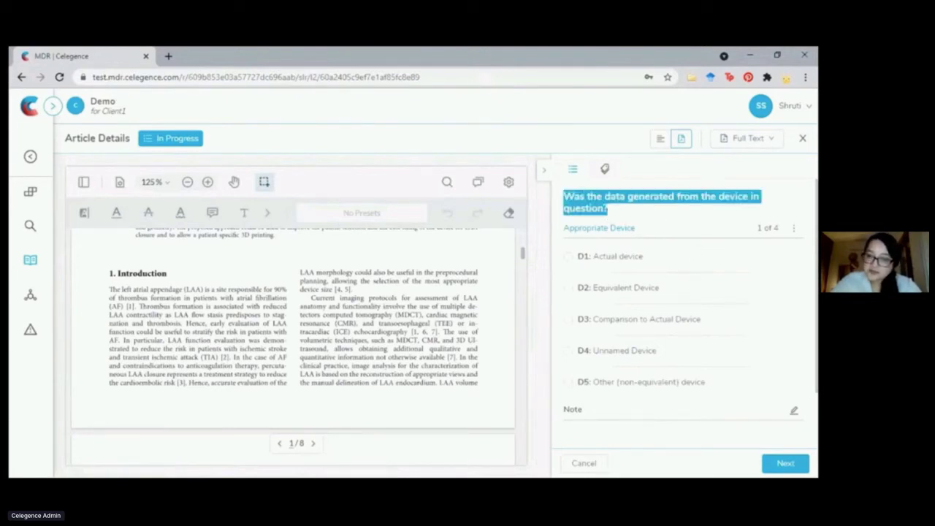
drag(758, 228, 779, 228)
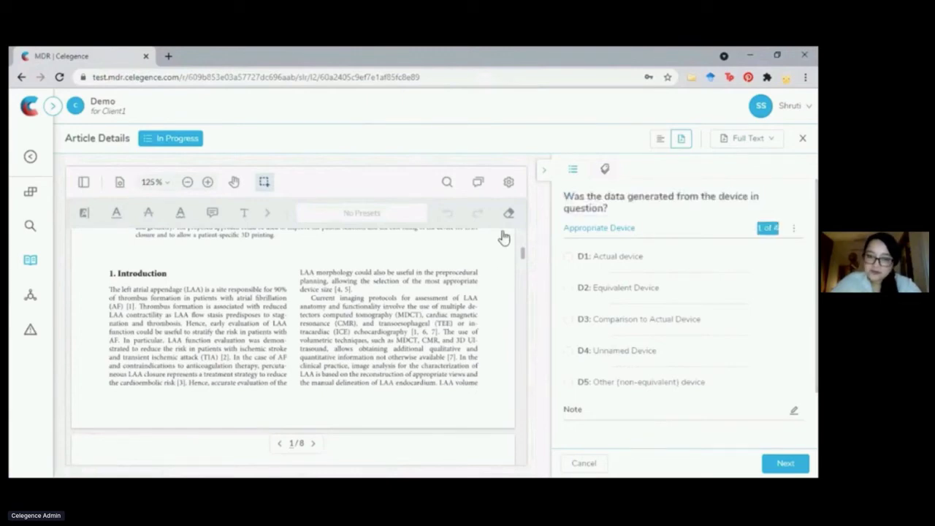
click(543, 174)
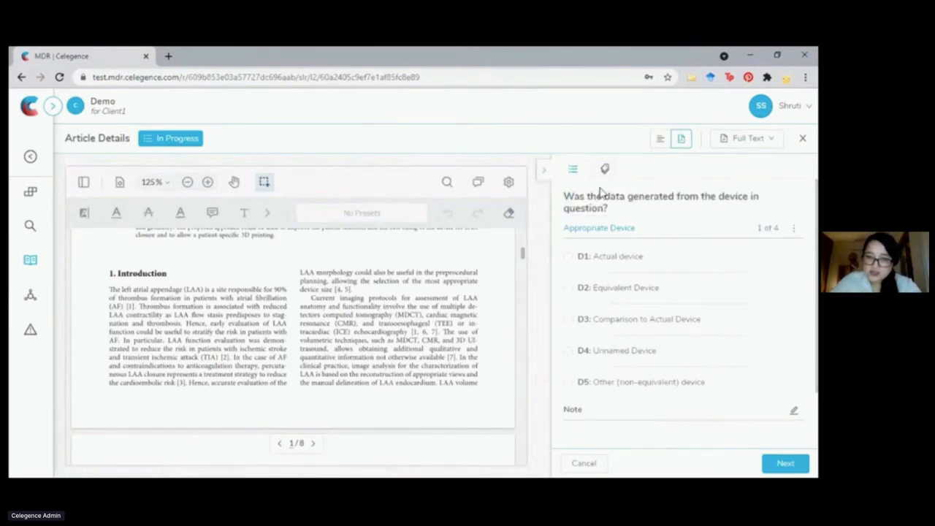
scroll(424, 336, down, 3)
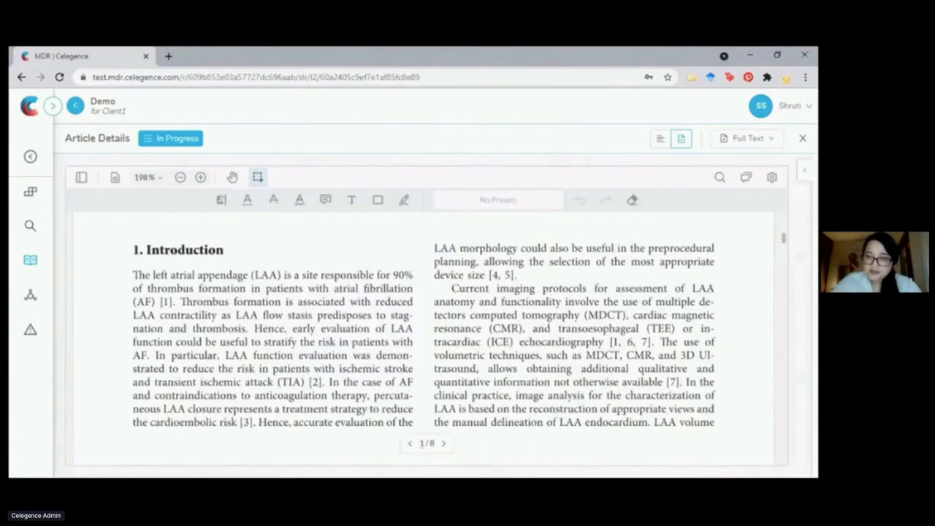
scroll(424, 336, down, 2)
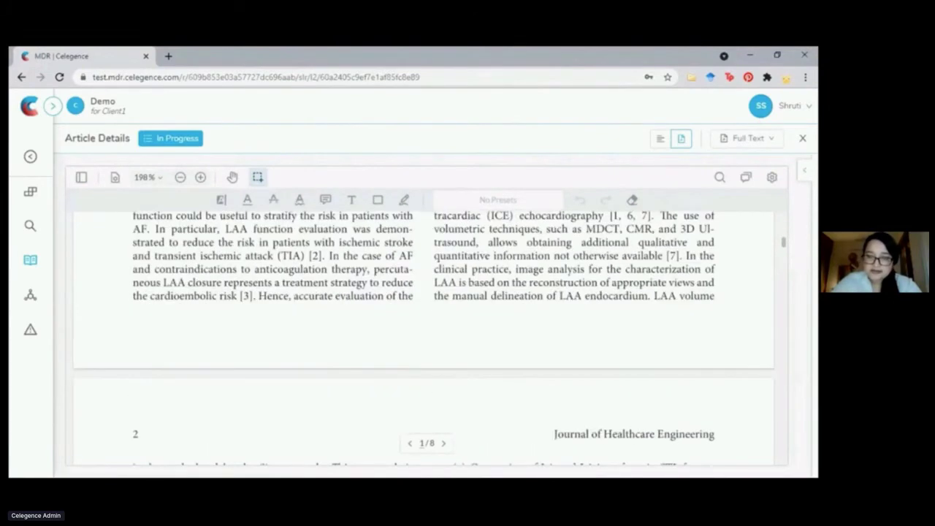
scroll(424, 336, down, 4)
scroll(652, 270, down, 10)
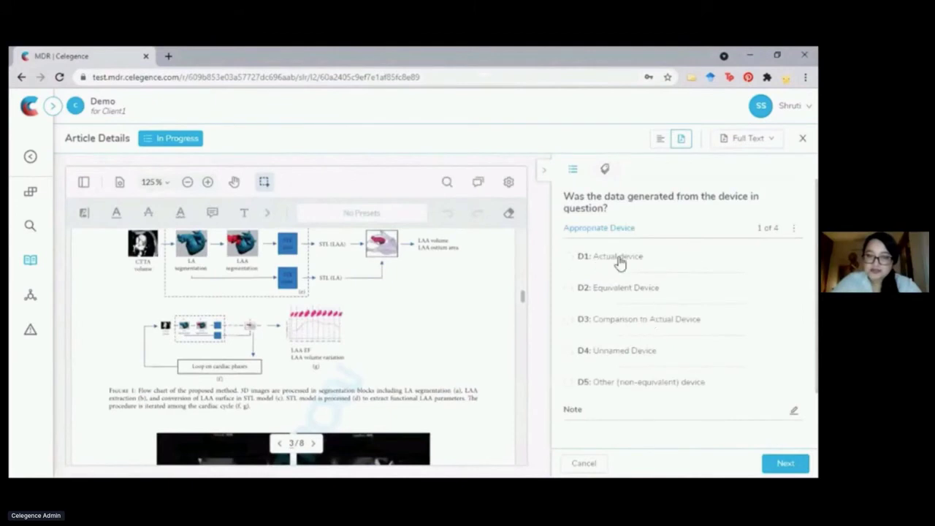
Step: Answer the Appropriate Device question with D1: Actual device and the Appropriate Device Application question with A1: Same use
click(606, 255)
click(785, 463)
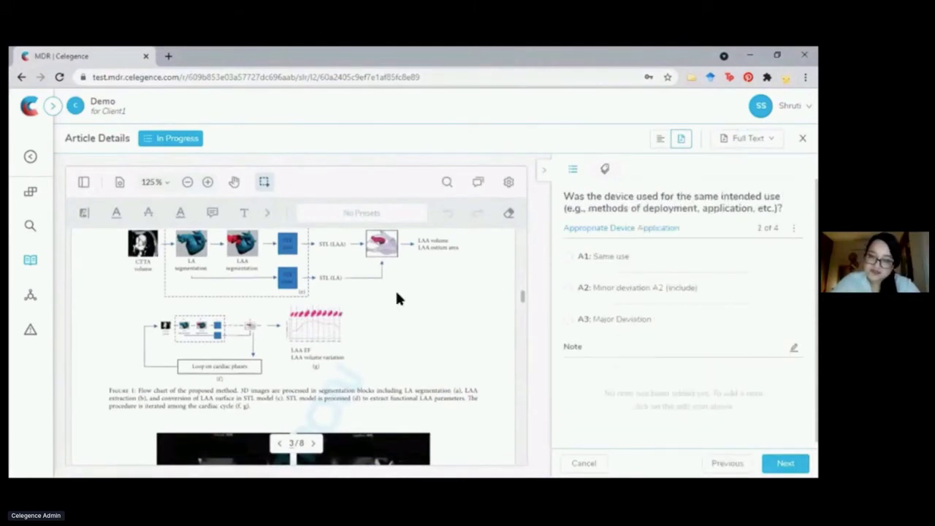
click(589, 258)
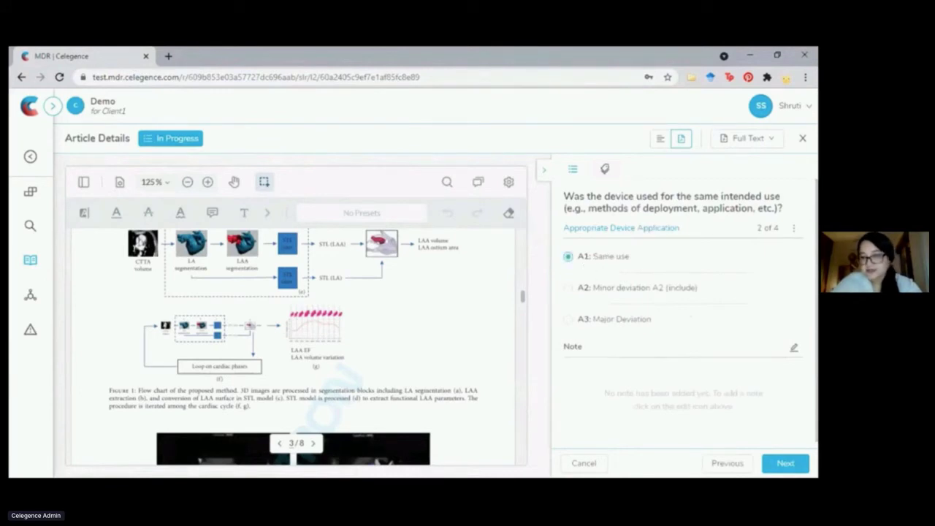
click(785, 464)
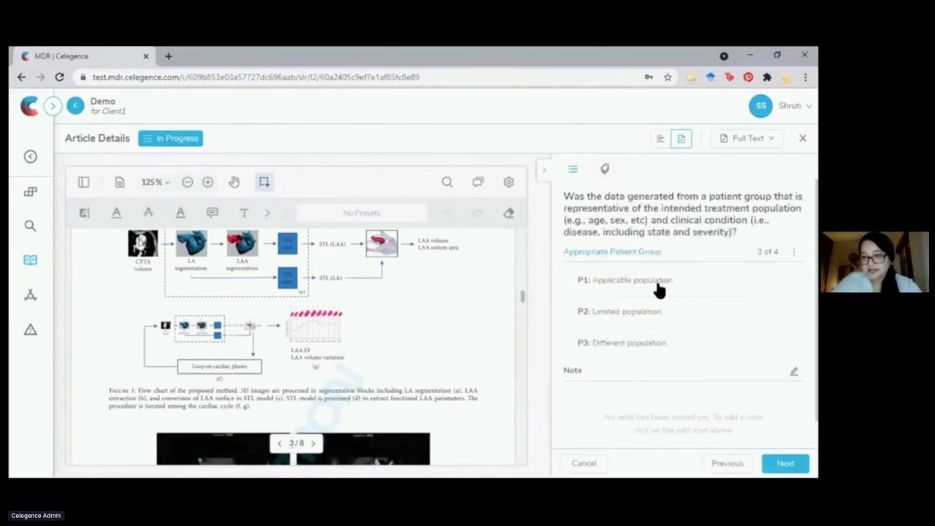
Step: Answer the Appropriate Patient Group question with P1: Applicable population and the Acceptable Report question with R1: High Quality
click(620, 289)
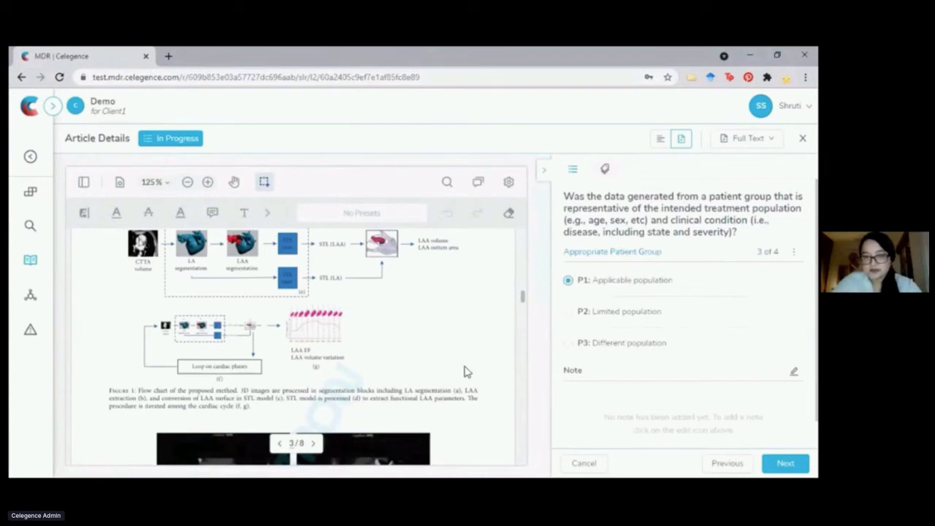
scroll(467, 372, down, 3)
click(786, 464)
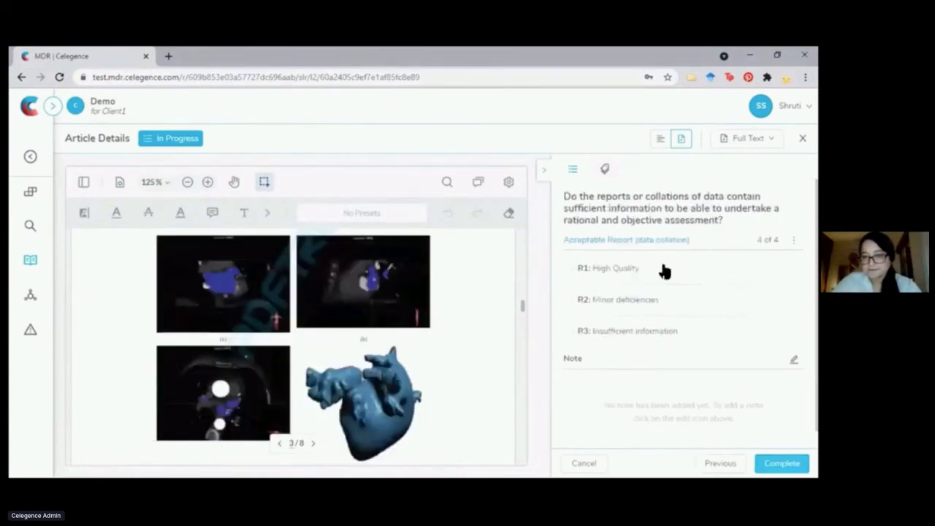
click(613, 270)
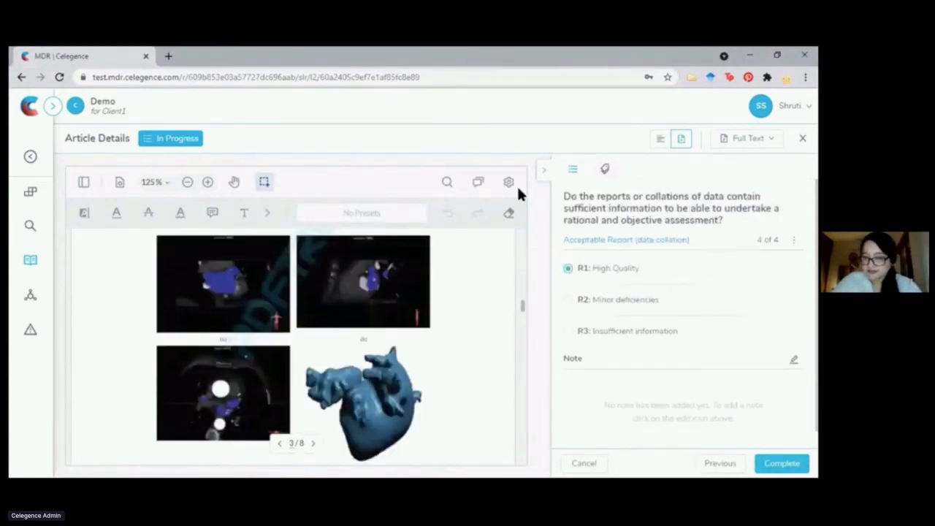
Step: Enlarge the article view and select the page 4 passage from "The proposed 3D-S method was implemented" to "developed in Matlab"
click(544, 170)
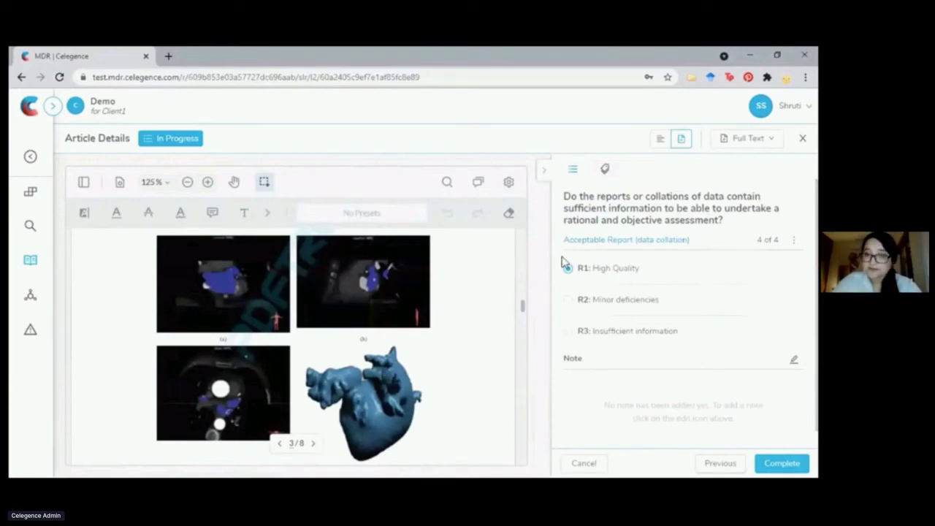
scroll(678, 336, down, 10)
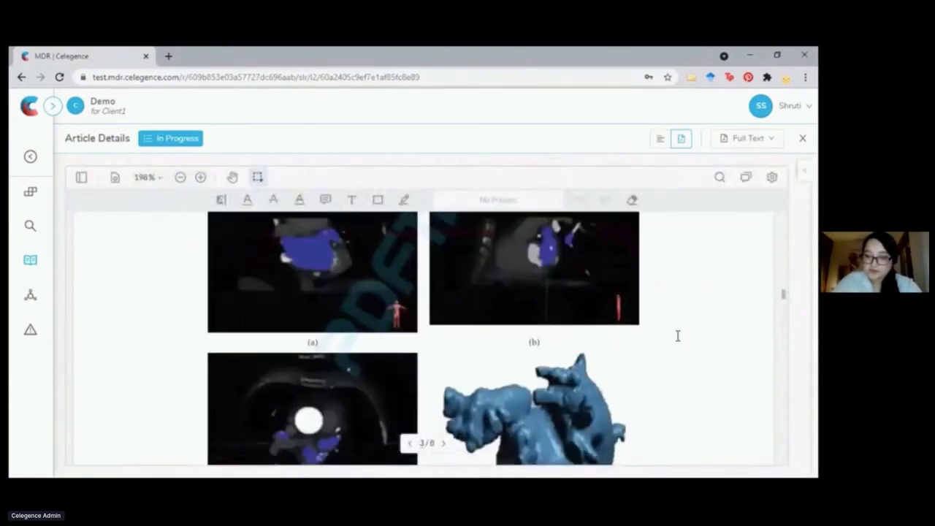
scroll(641, 336, down, 5)
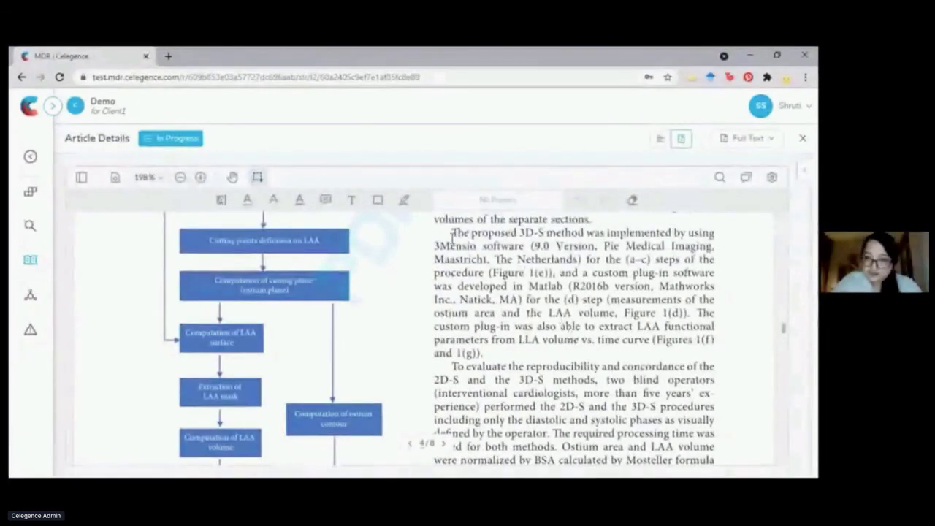
drag(452, 234, 562, 296)
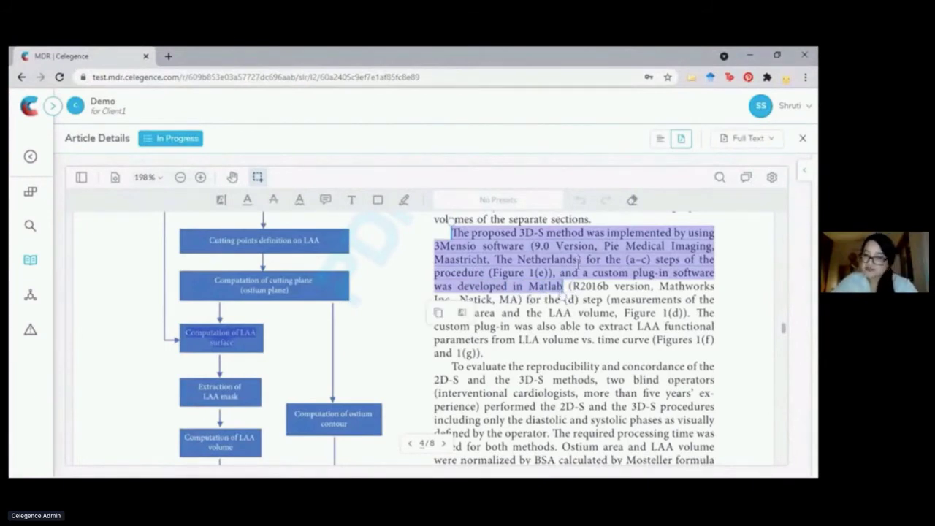